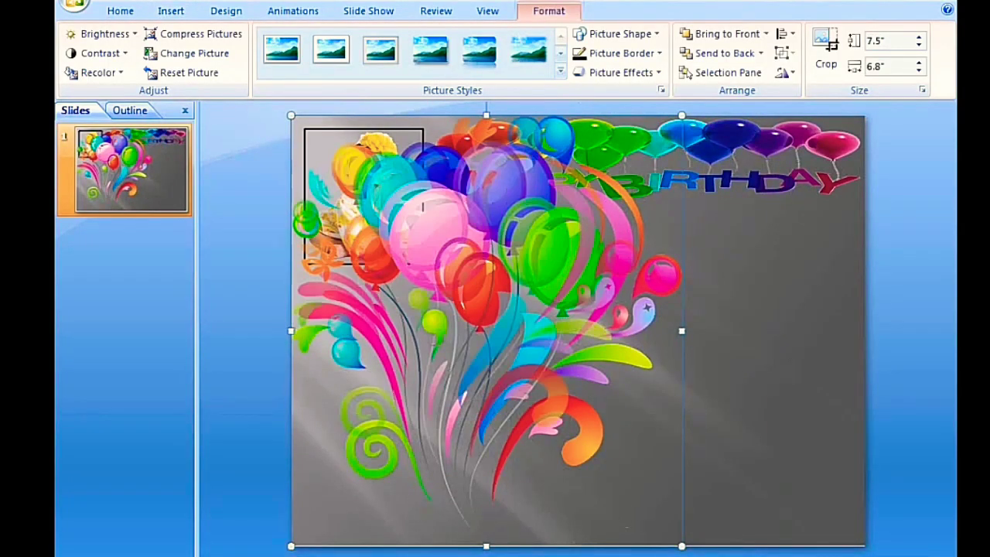
Shrink the balloon bouquet picture to about 3.92" by 2.42" and place it directly below the baby photo
left_click_drag(681, 546, 495, 341)
left_click_drag(423, 216, 423, 388)
left_click_drag(496, 400, 430, 400)
left_click_drag(382, 371, 382, 350)
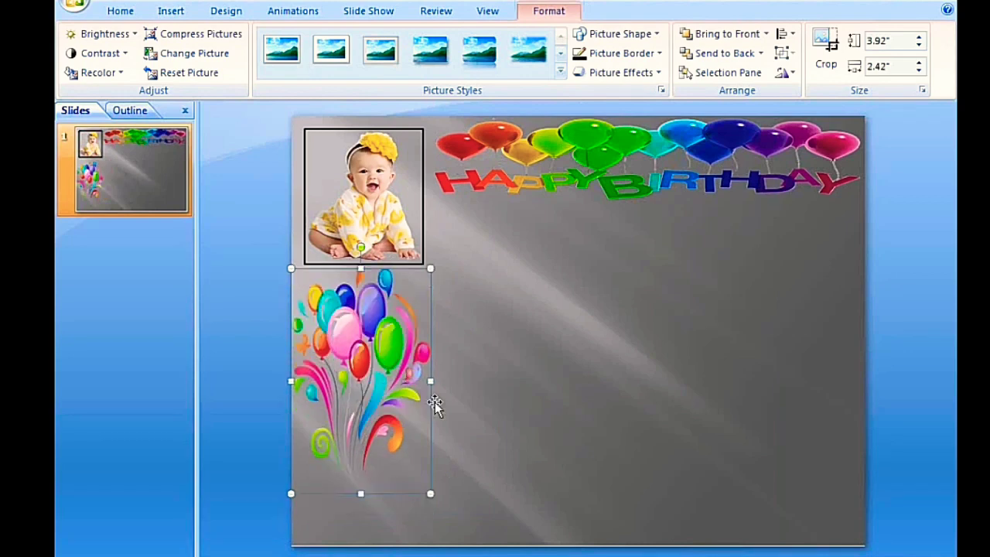
left_click(436, 404)
Insert the picture Happy-Birthday-PNG-Clipart from the Sample Pictures folder
left_click(171, 10)
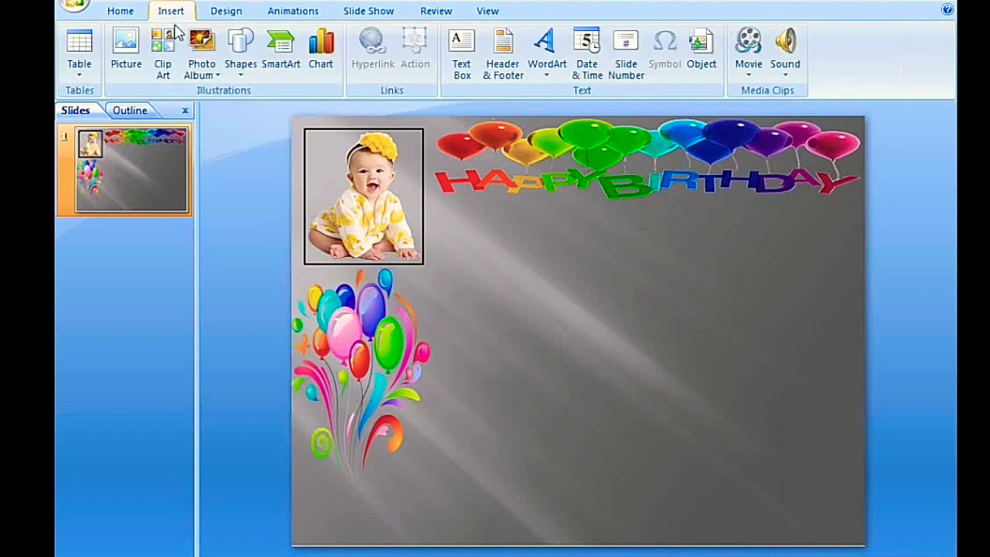
left_click(126, 42)
left_click(259, 159)
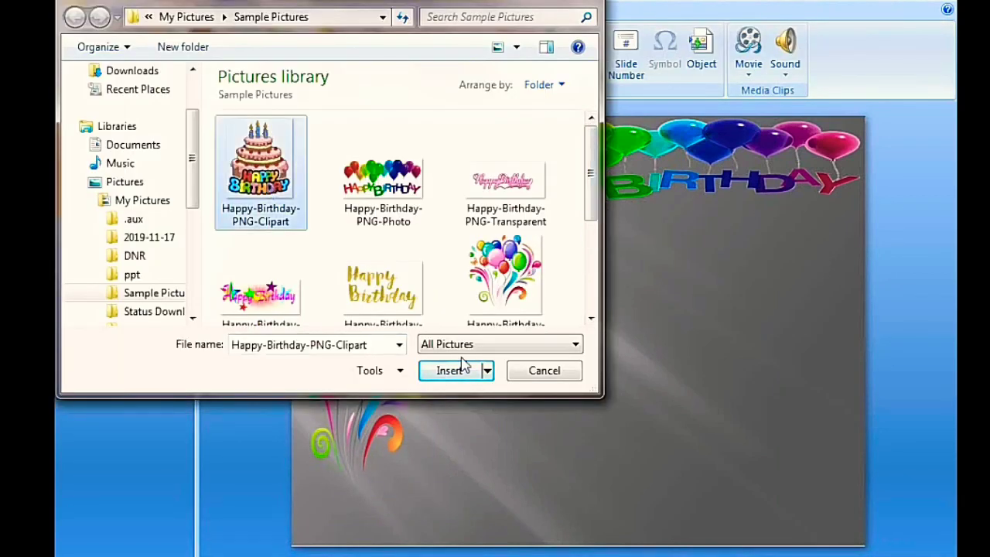
left_click(451, 370)
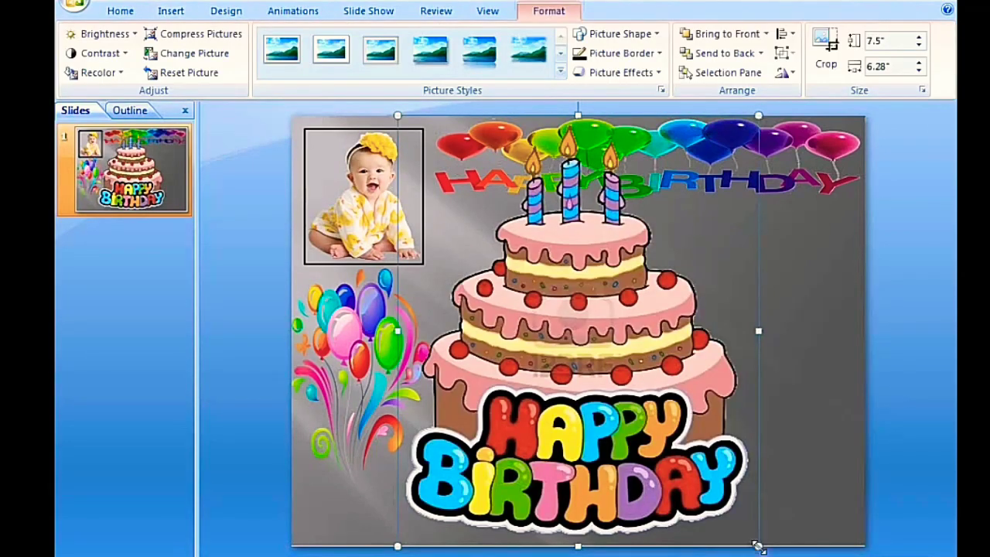
Resize the cake picture to about 4.77" by 4" and position it below the Happy Birthday banner
left_click_drag(704, 460, 659, 387)
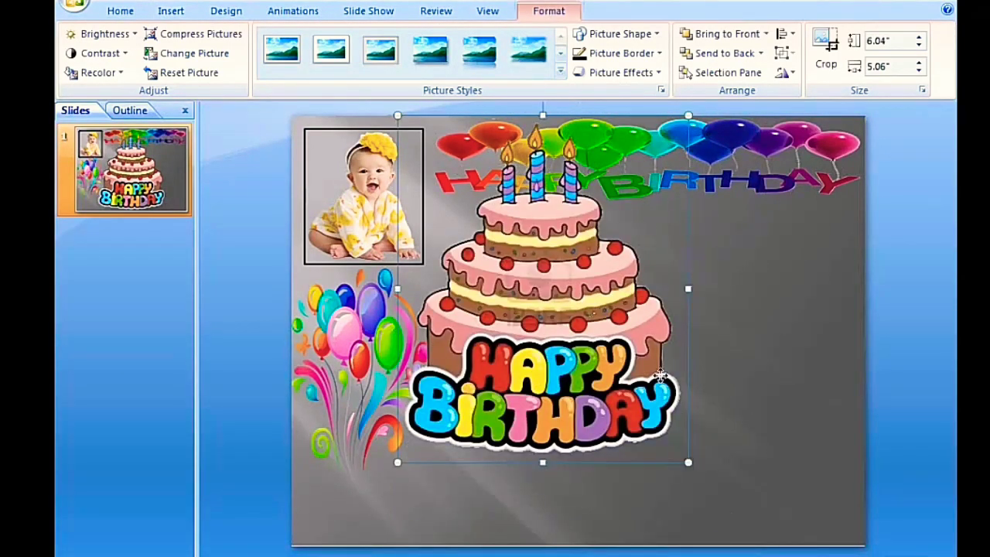
left_click_drag(596, 334, 689, 440)
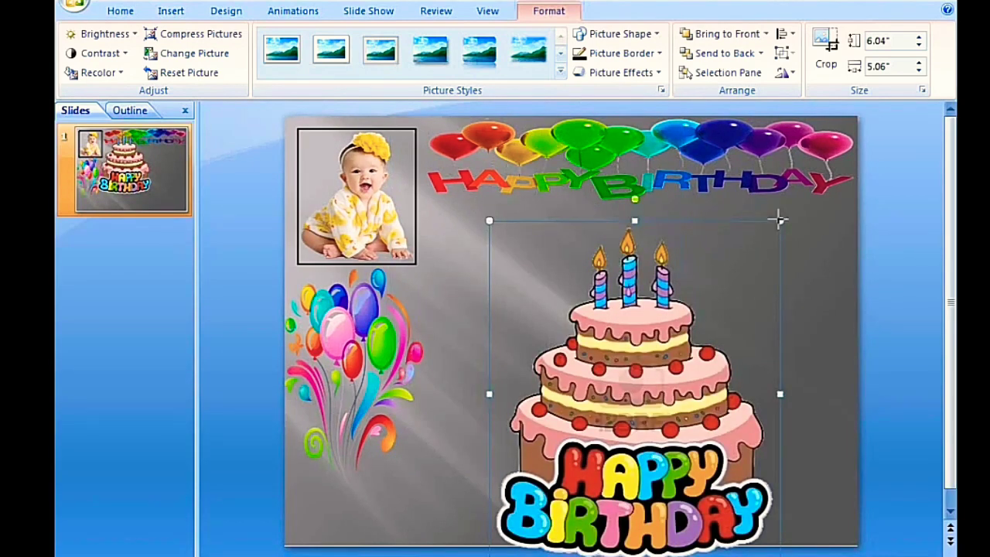
left_click_drag(719, 302, 713, 310)
left_click_drag(618, 458, 631, 388)
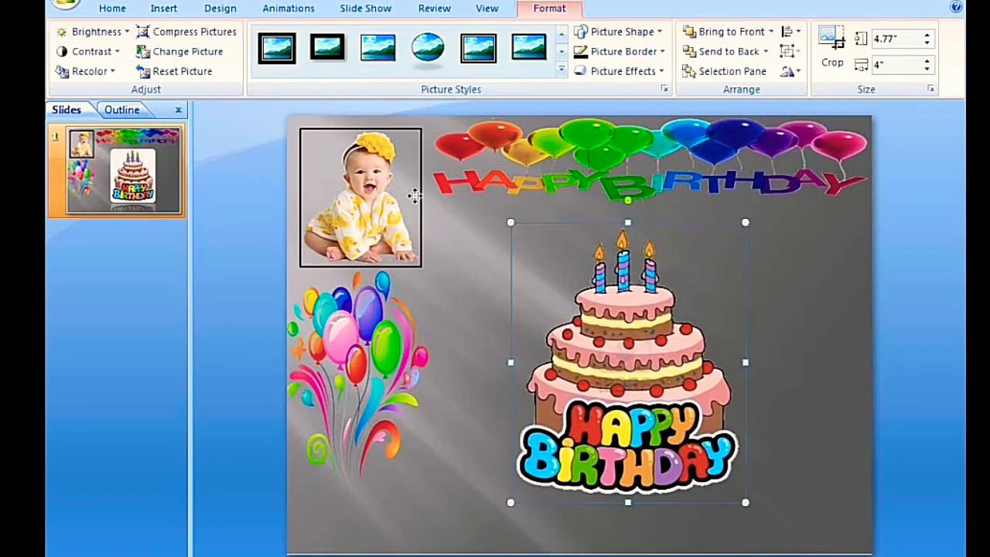
Apply a picture style with a thick black frame to the baby photo
left_click(416, 196)
left_click(529, 46)
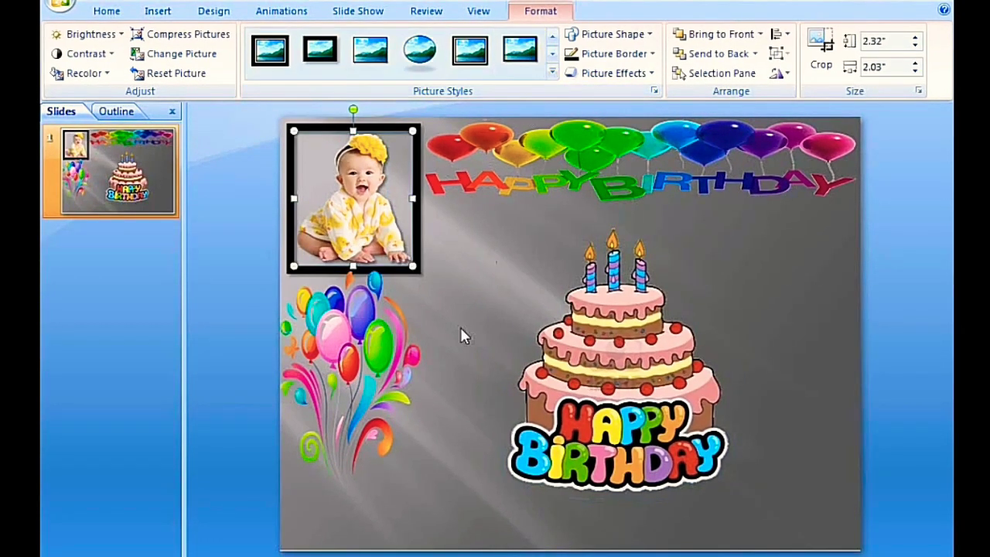
left_click(457, 348)
Move the balloon bouquet up slightly so it overlaps the lower edge of the baby photo's frame
left_click(344, 391)
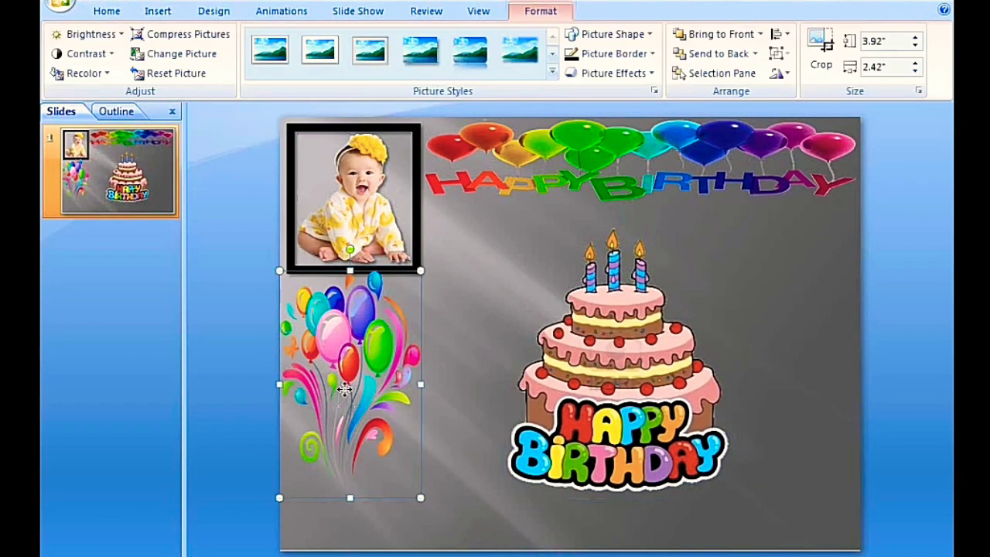
left_click_drag(344, 391, 344, 371)
left_click(380, 524)
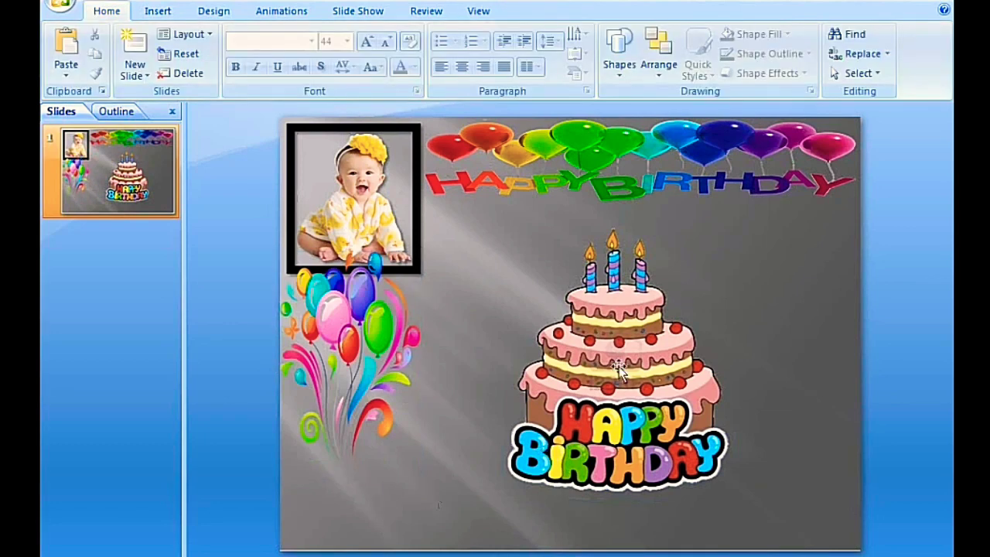
Move the cake to the slide's lower-left corner and shrink it to about the width of the balloon bouquet
left_click(659, 378)
left_click_drag(660, 378, 431, 437)
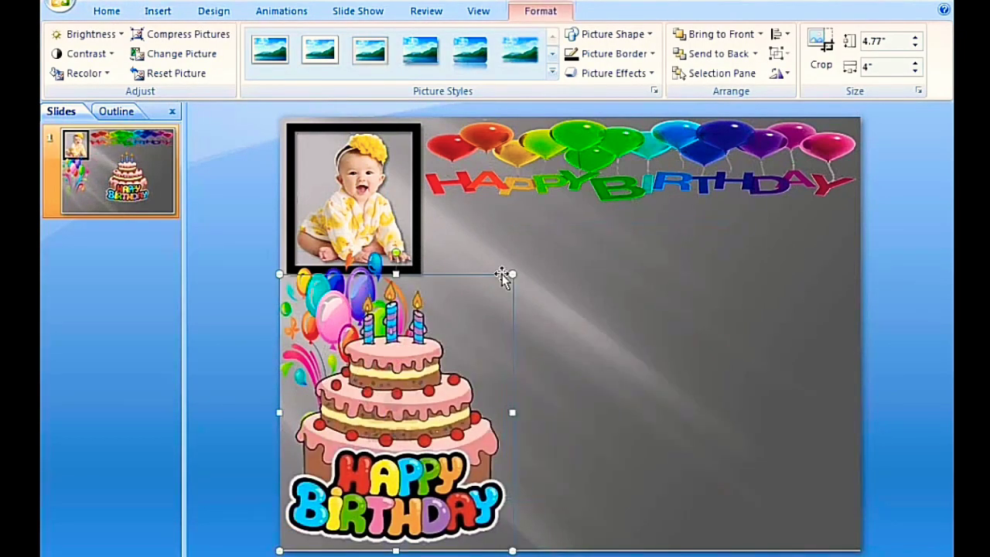
left_click_drag(512, 273, 464, 332)
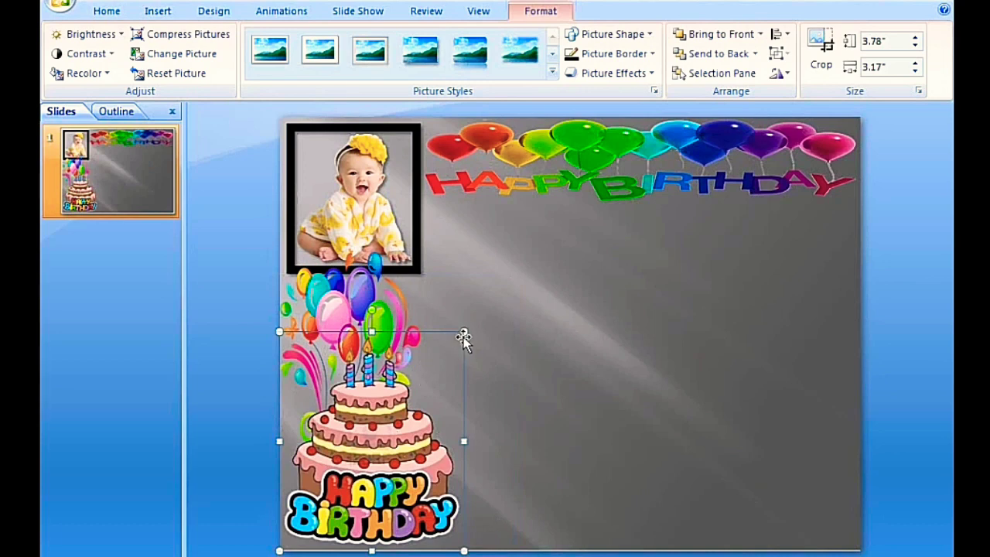
left_click_drag(424, 370, 424, 375)
left_click(509, 402)
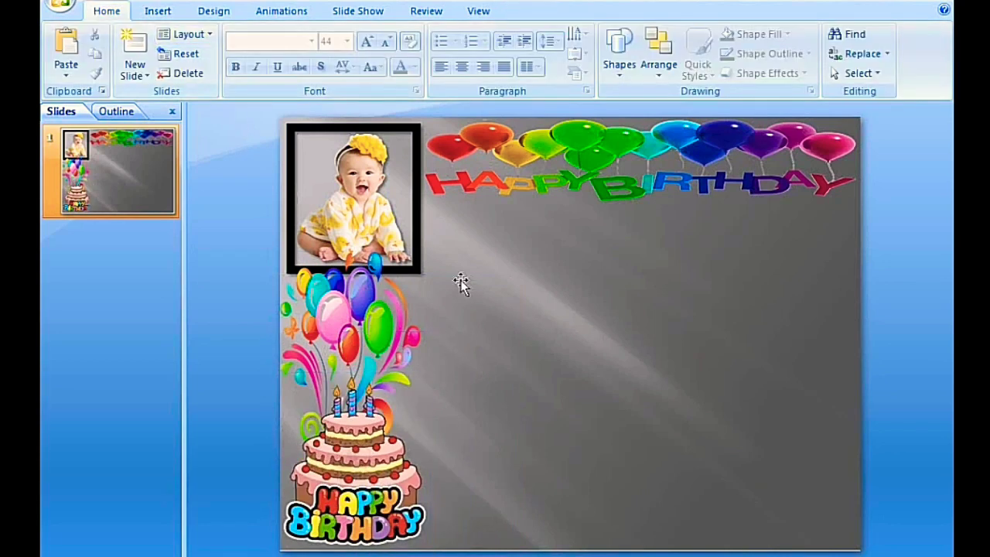
Apply the Office Theme to give the slide a plain light background
scroll(196, 18, "down", 2)
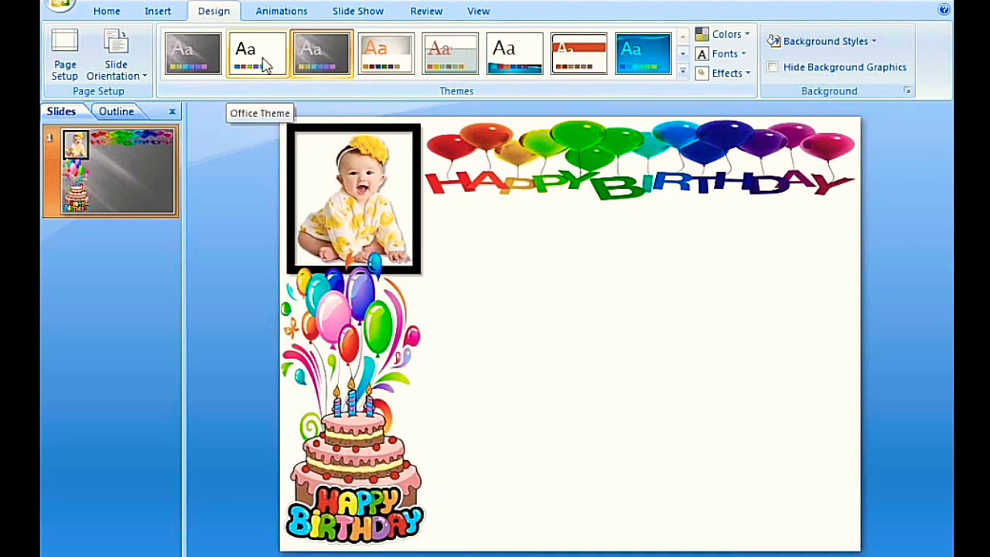
left_click(261, 64)
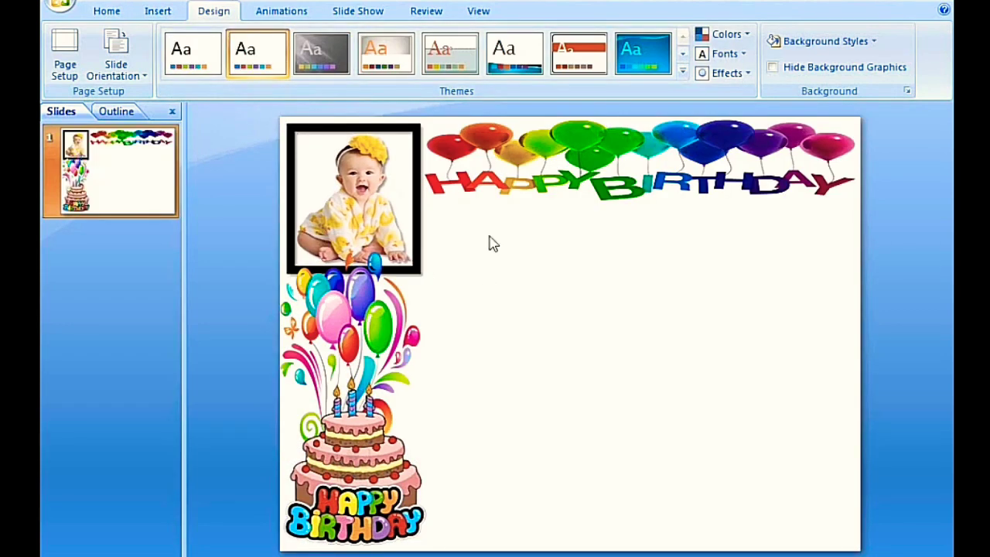
Insert the picture Happy-Birthday-Text-PNG-Free-Download from the Sample Pictures folder
left_click(157, 11)
left_click(116, 62)
scroll(410, 161, "down", 3)
left_click(395, 163)
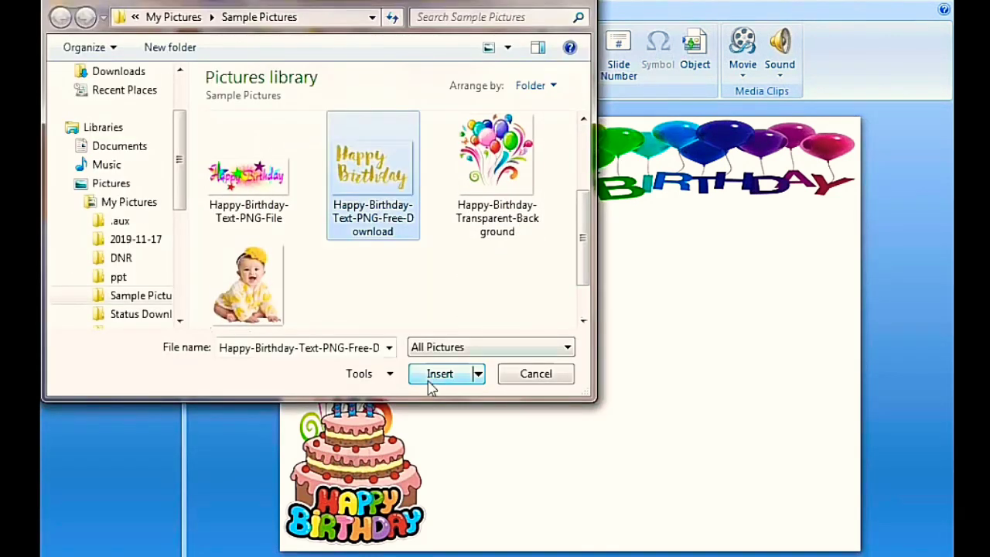
left_click(539, 371)
Shrink the gold Happy Birthday text picture to about 2.5" by 3.75" and place it in the slide's lower-right corner
left_click_drag(642, 308, 773, 438)
left_click_drag(868, 348, 737, 437)
left_click_drag(618, 513, 745, 495)
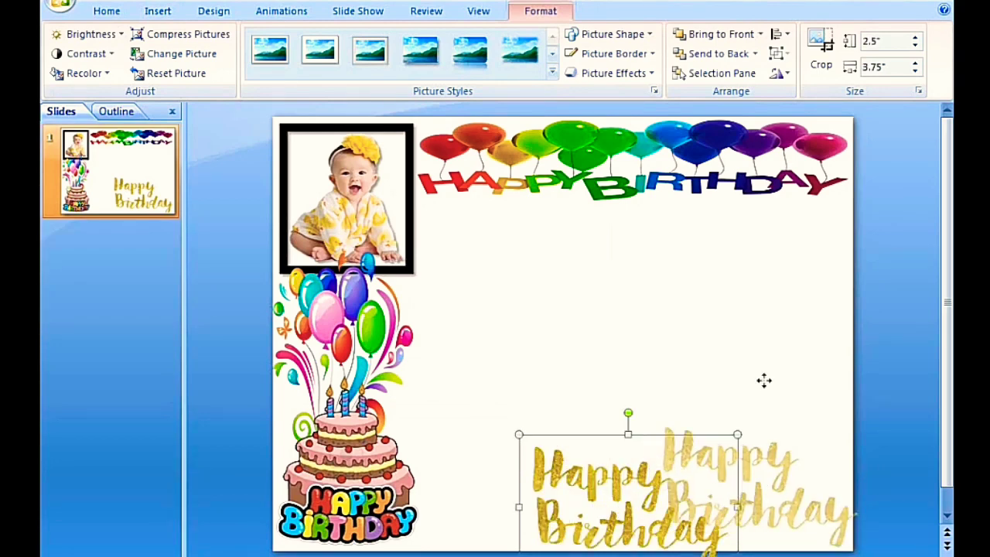
left_click(553, 314)
right_click(500, 248)
Insert WordArt in the first outlined style, containing the child's first name followed by "' s 1st birthday"
left_click(158, 11)
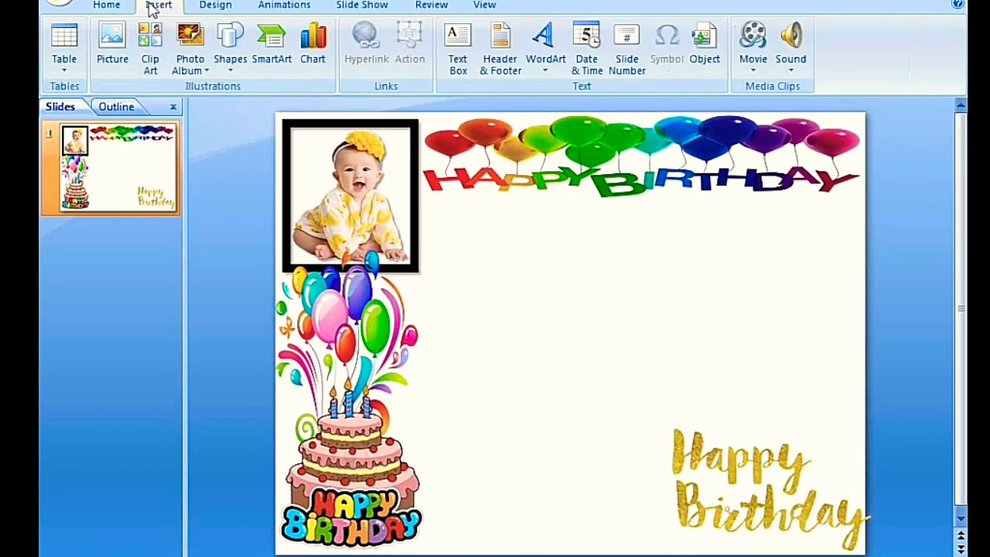
left_click(552, 59)
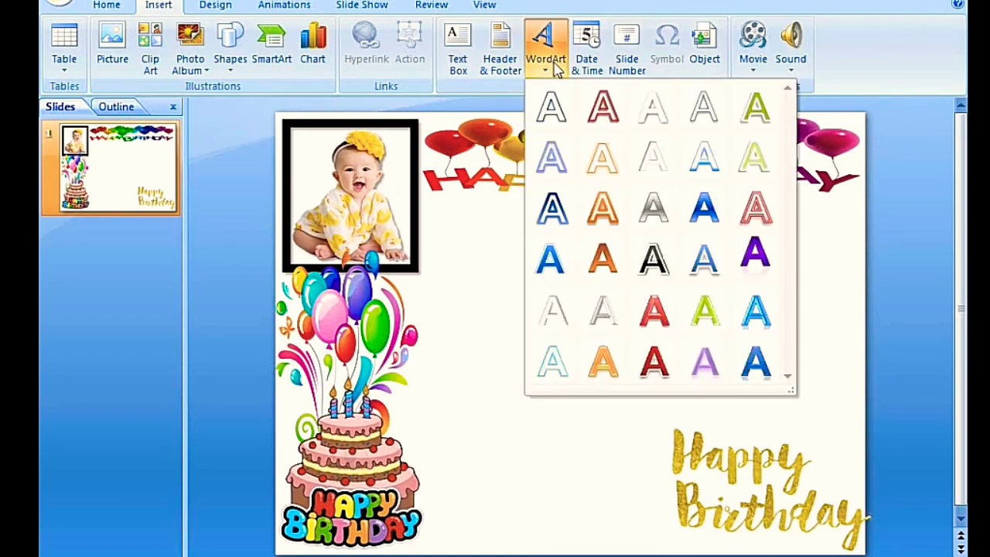
left_click(553, 111)
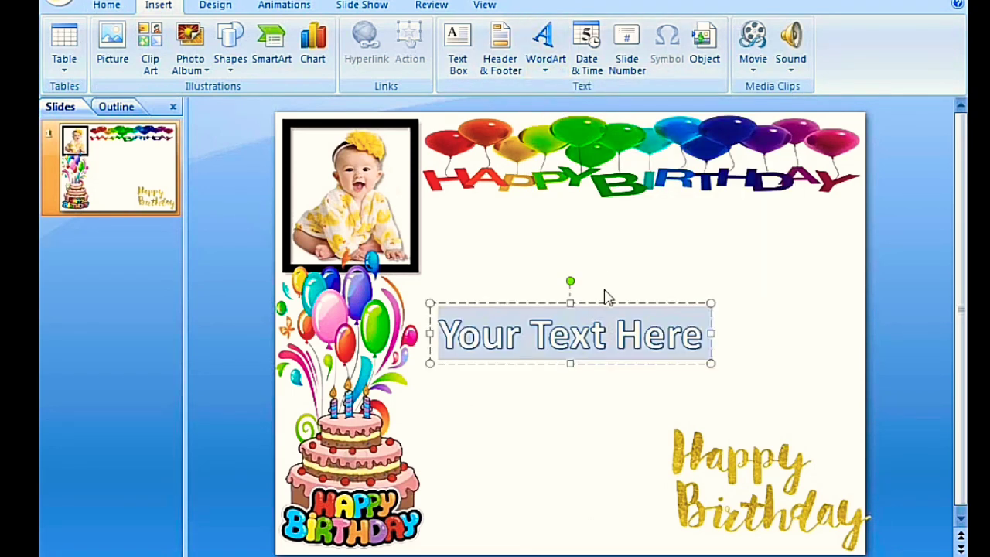
key("Delete")
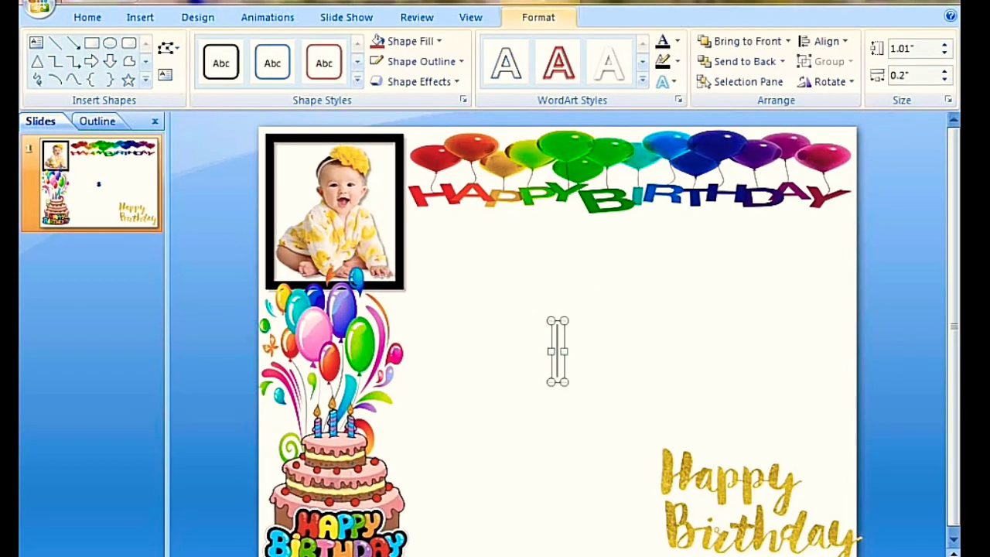
type("Sneha")
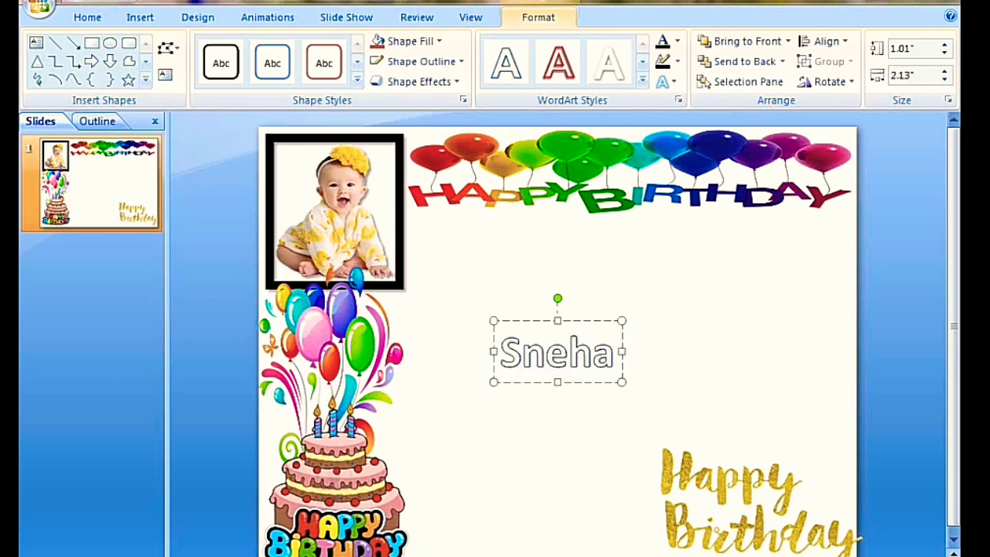
type("'")
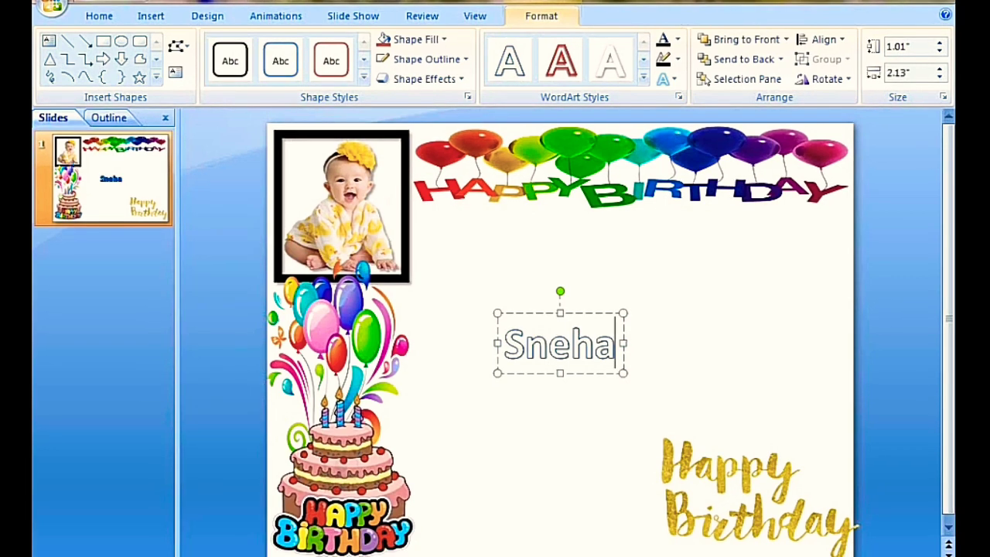
type(" s")
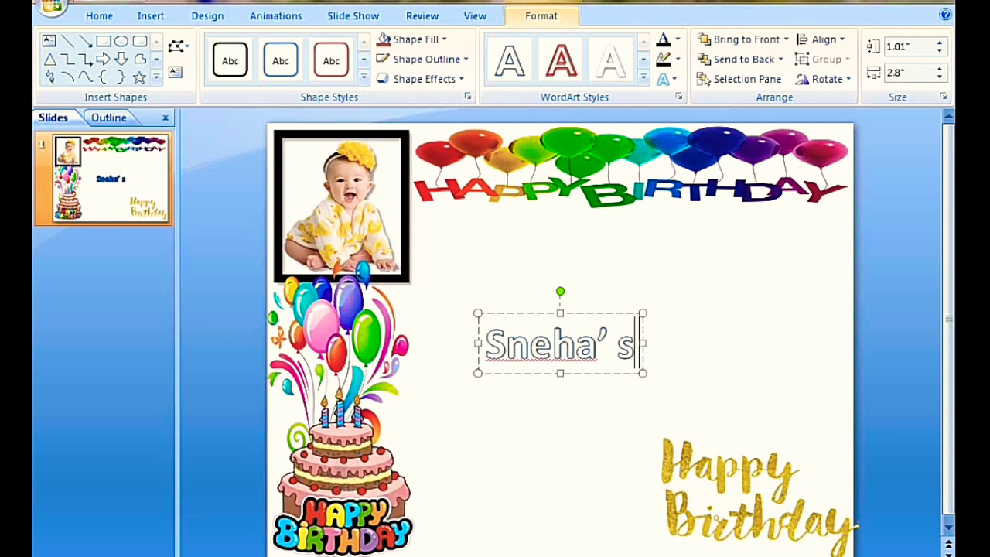
type(" 1st")
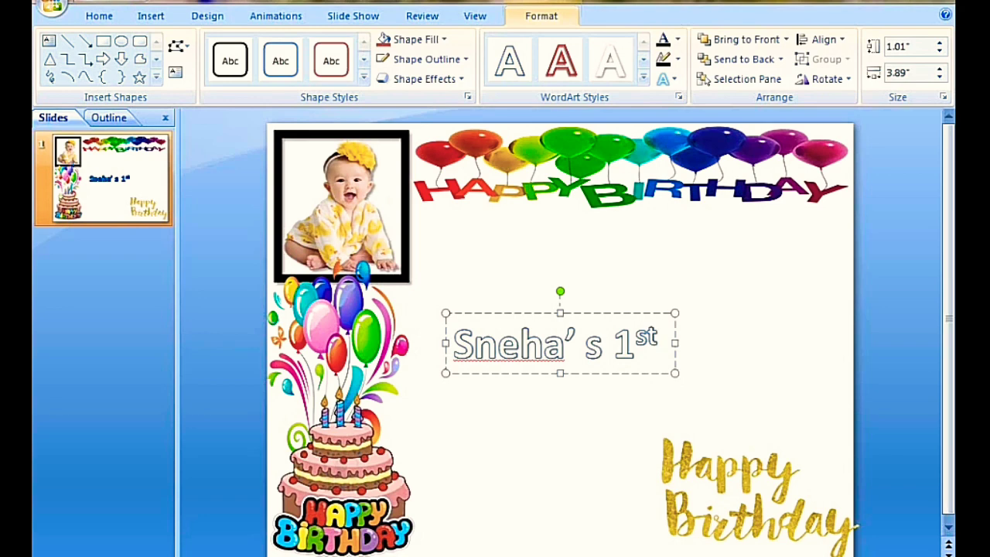
type(" bi")
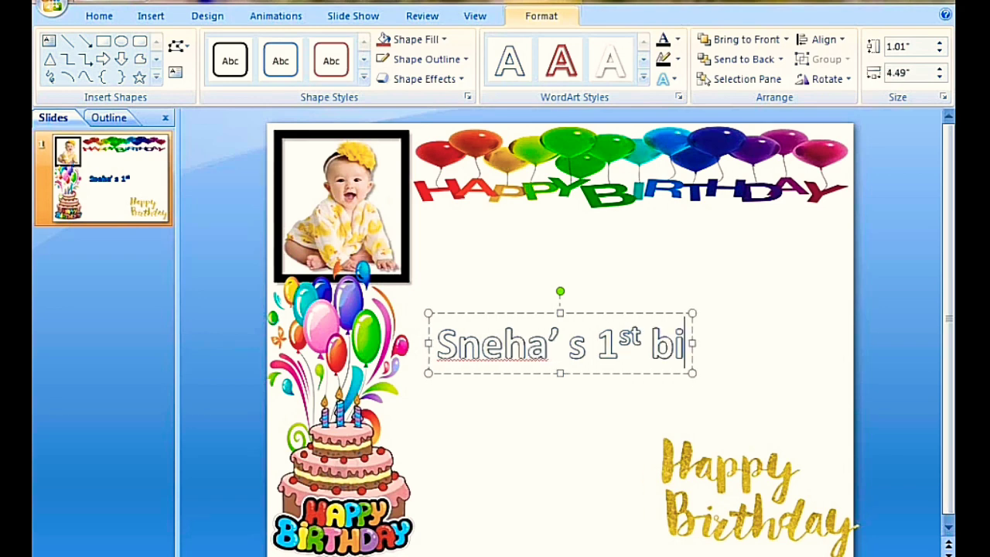
type("rthday")
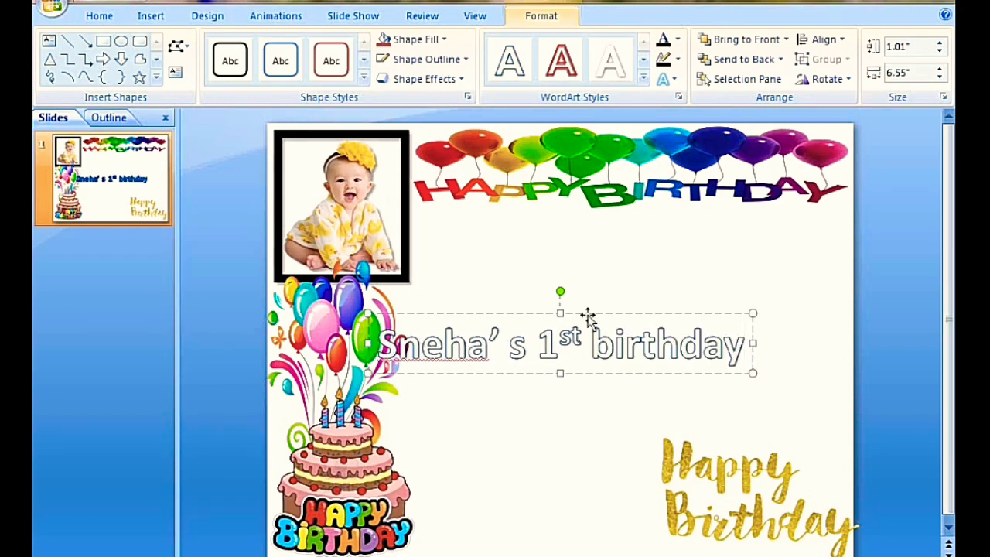
Move the birthday WordArt just below the Happy Birthday banner and fill its text with standard blue
left_click(579, 310)
left_click_drag(580, 310, 654, 223)
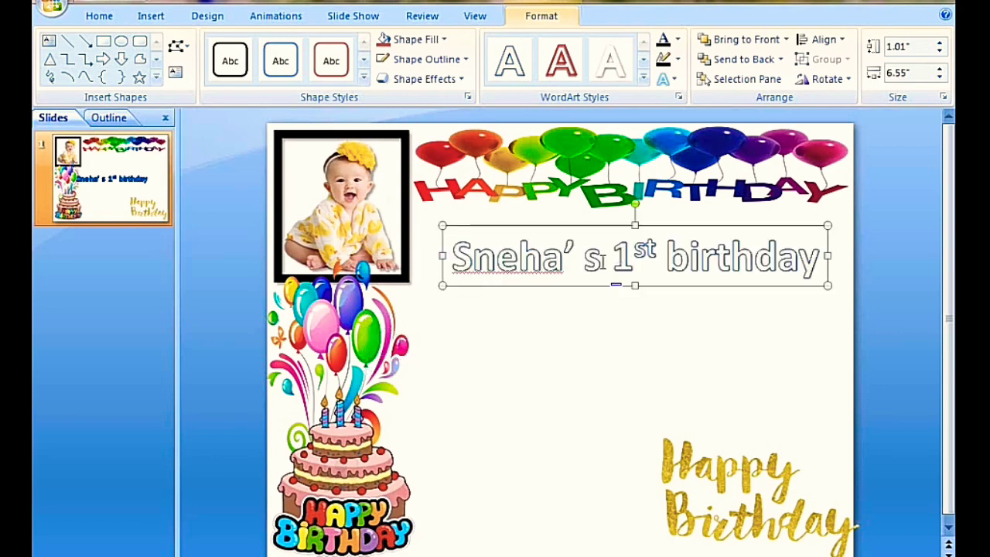
left_click(678, 39)
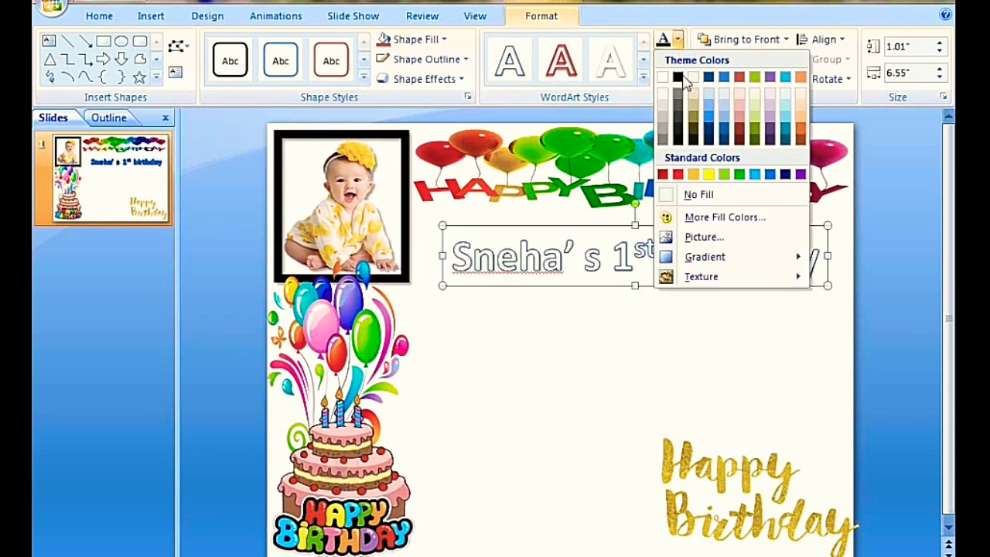
left_click(770, 175)
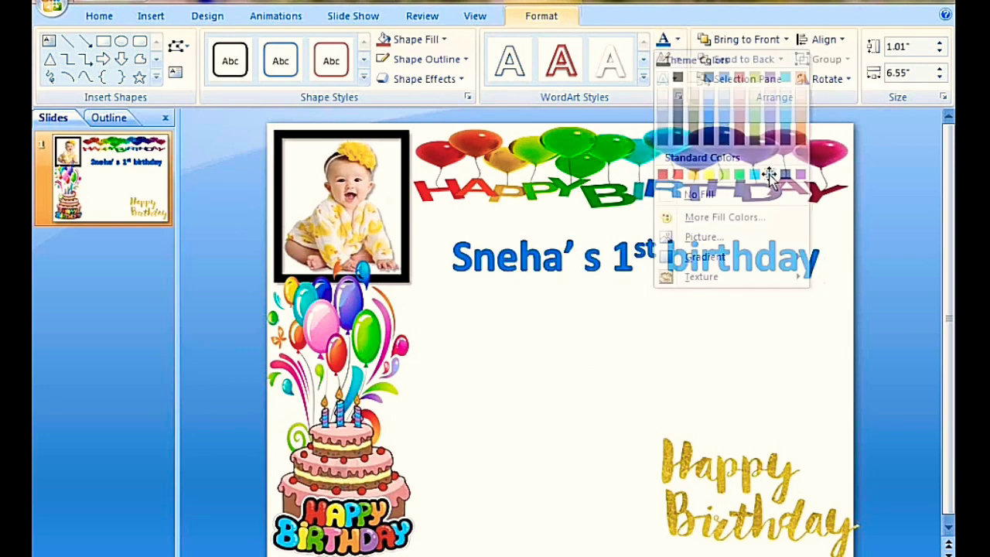
Try a teal outlined shape style and a white shape outline on the birthday WordArt box
left_click(364, 61)
left_click(481, 290)
left_click(485, 283)
left_click(467, 59)
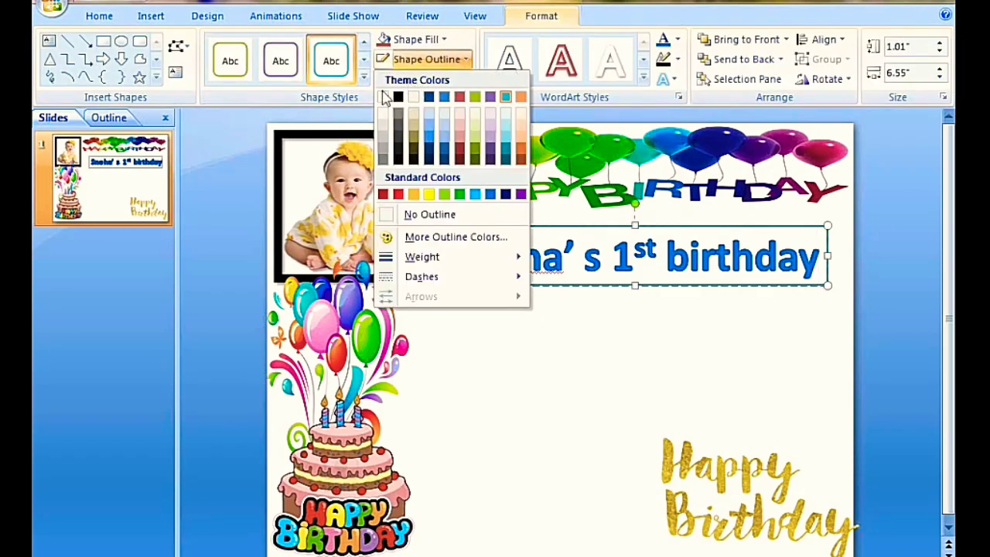
left_click(382, 97)
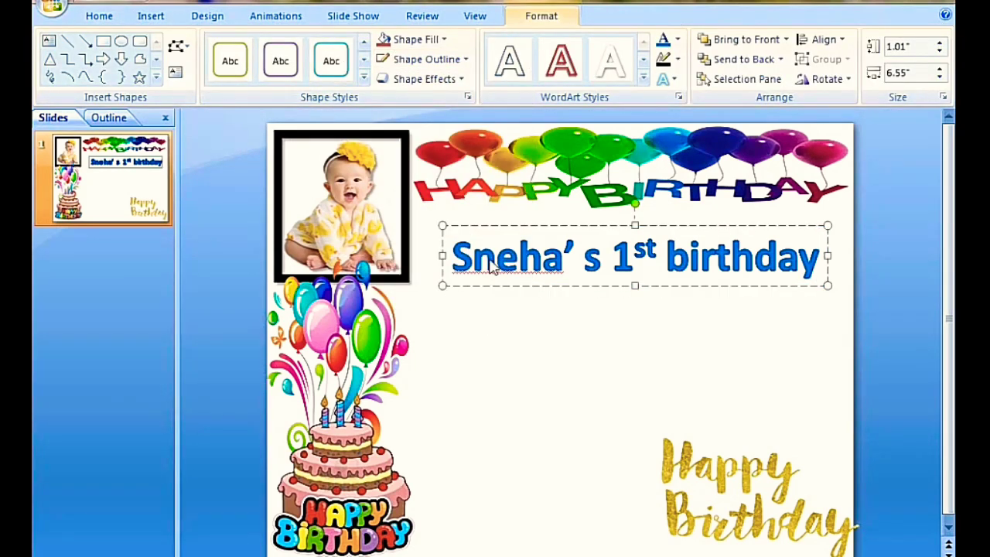
key("Escape")
key("Escape")
Apply the second bevel preset of the first row to the whole text of the blue birthday WordArt
triple_click(440, 251)
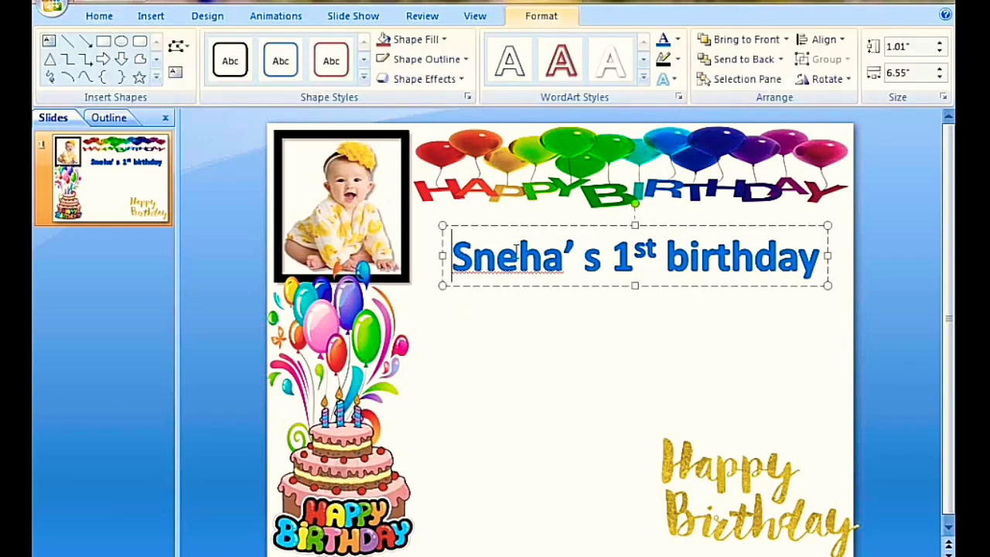
left_click(666, 80)
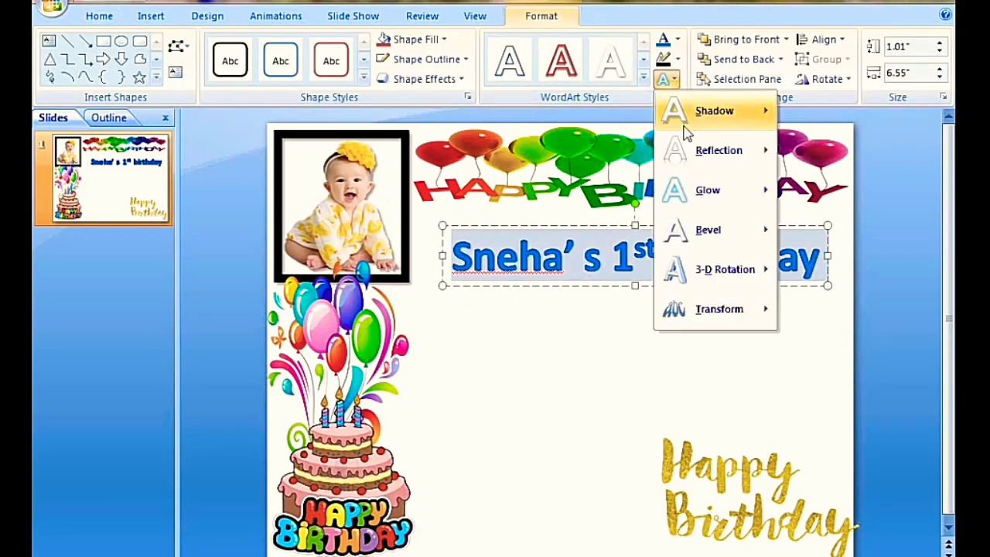
mouse_move(694, 286)
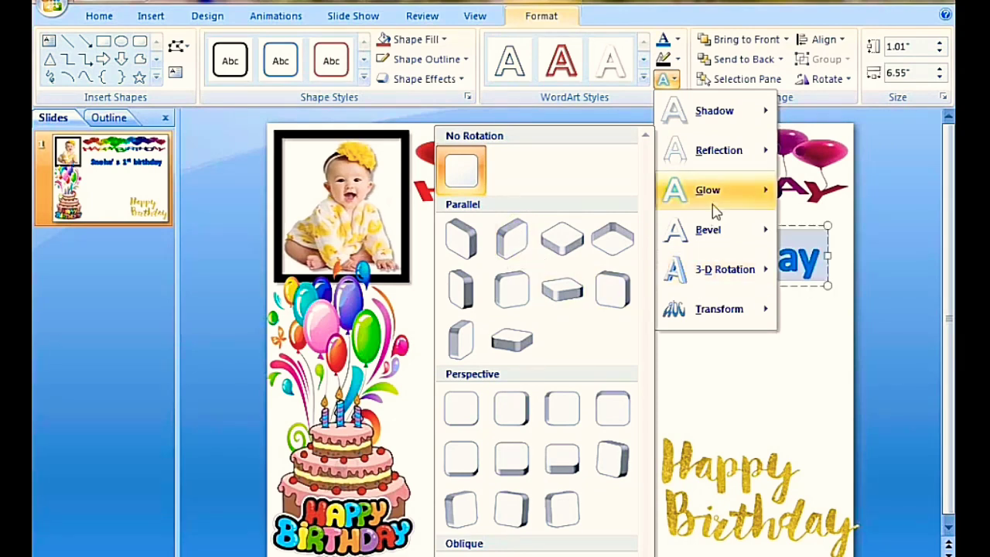
mouse_move(719, 236)
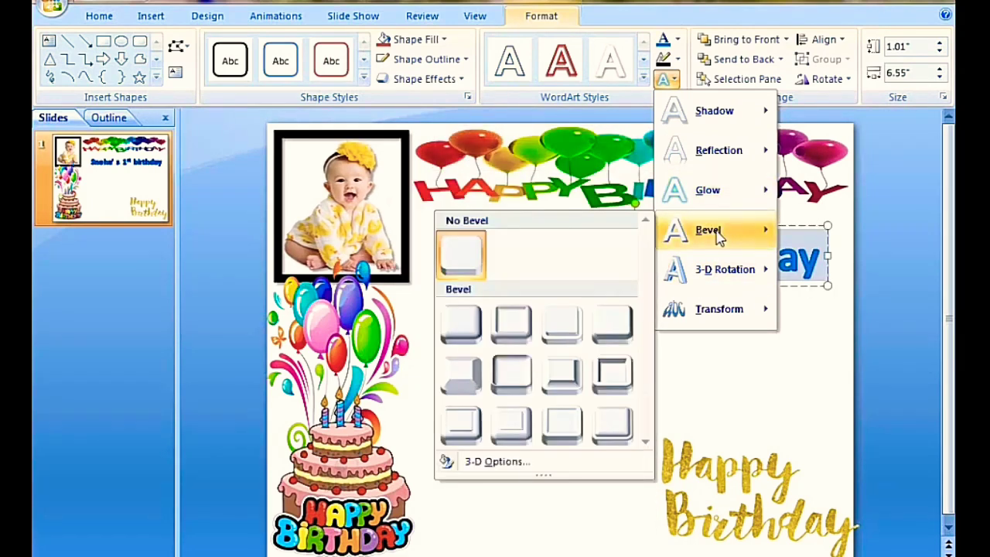
left_click(512, 325)
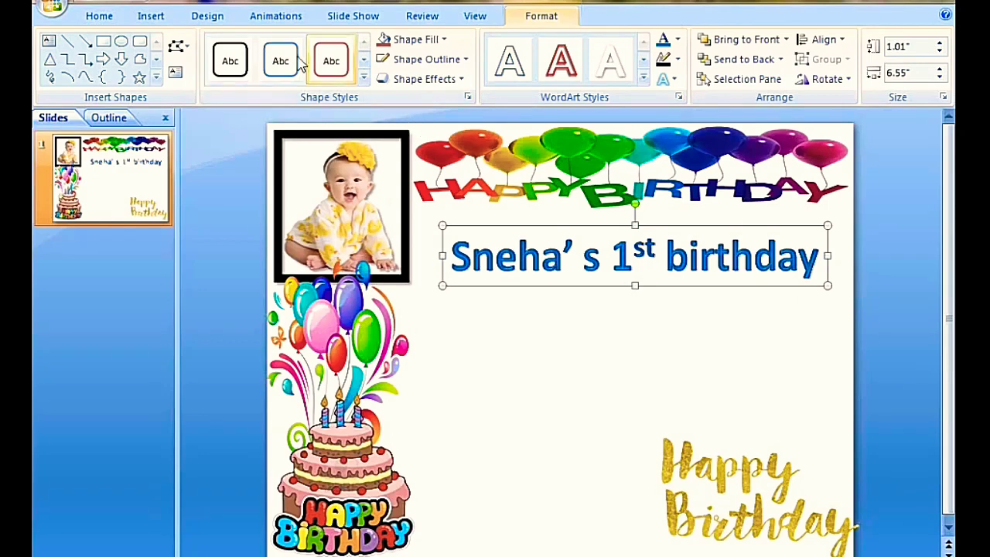
Change the font of the blue birthday WordArt to Matura MT Script
left_click_drag(456, 249, 802, 277)
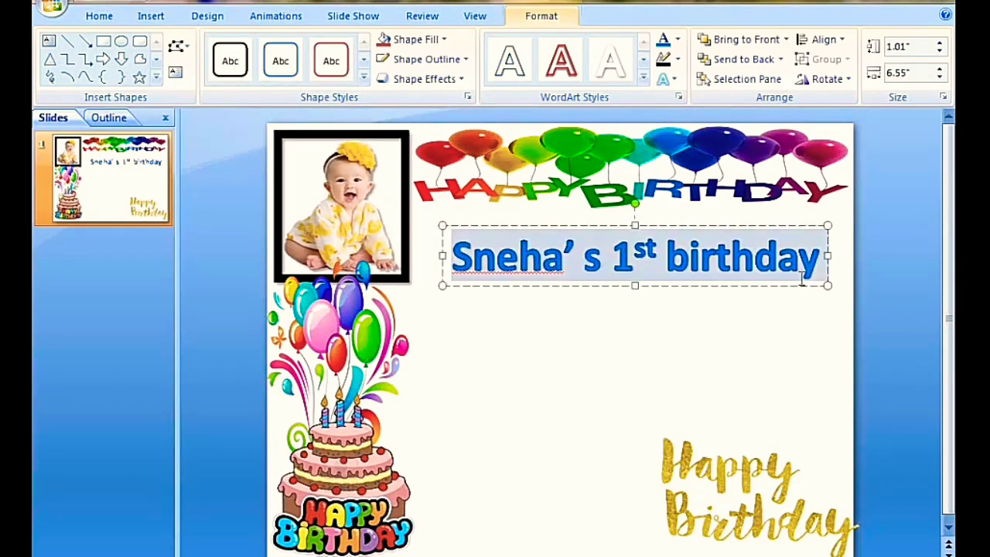
left_click(150, 20)
left_click(100, 16)
left_click(308, 47)
left_click(342, 448)
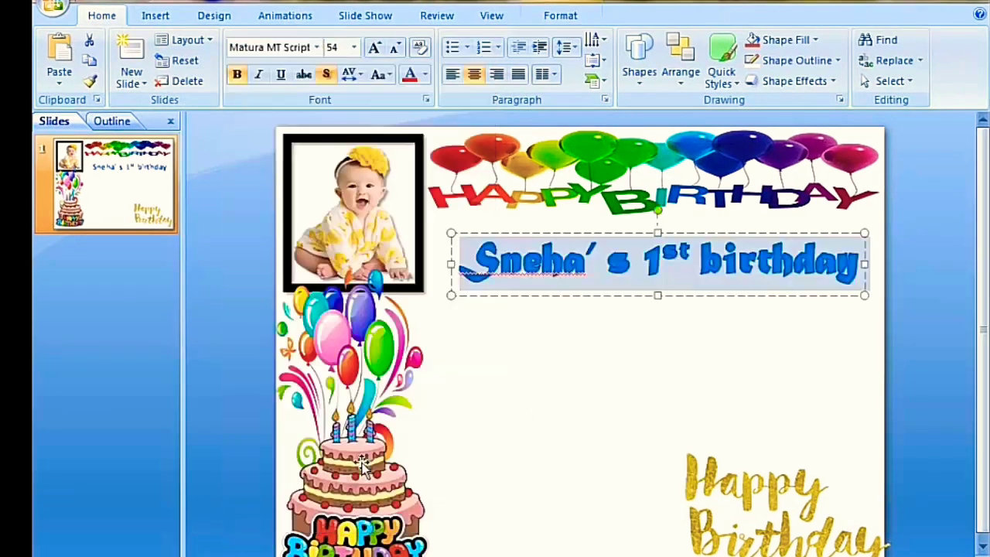
left_click(509, 307)
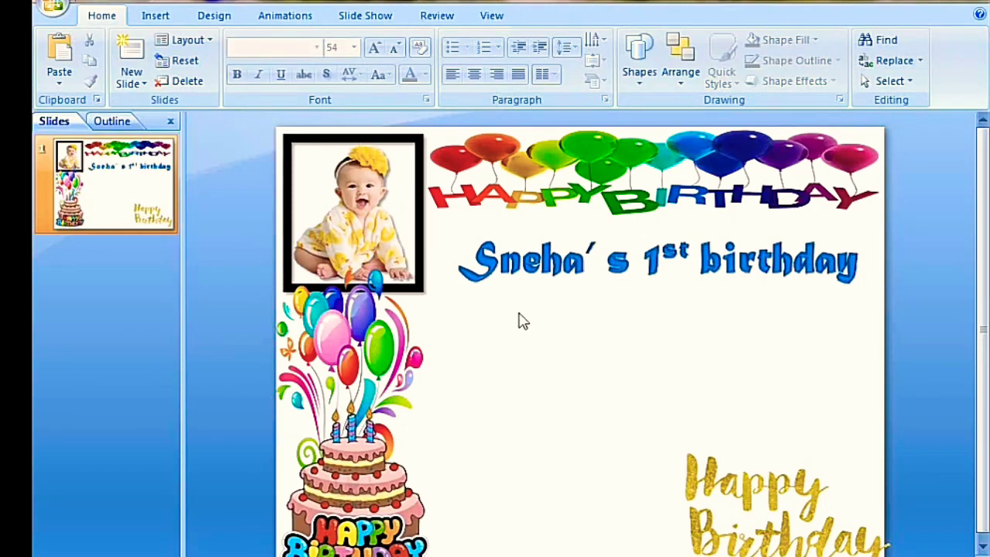
Remove the space between the apostrophe and the "s" after the child's name in the birthday WordArt
left_click(609, 263)
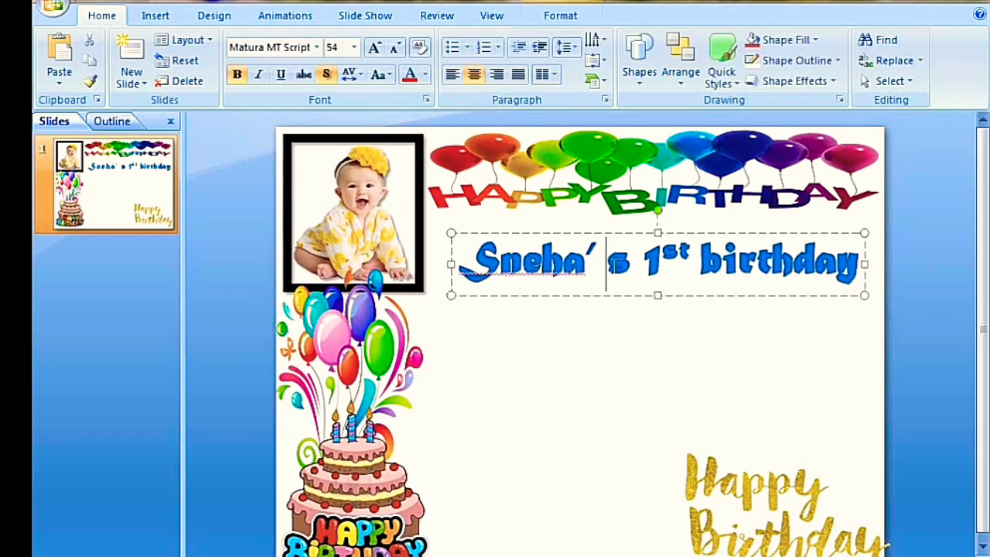
key("BackSpace")
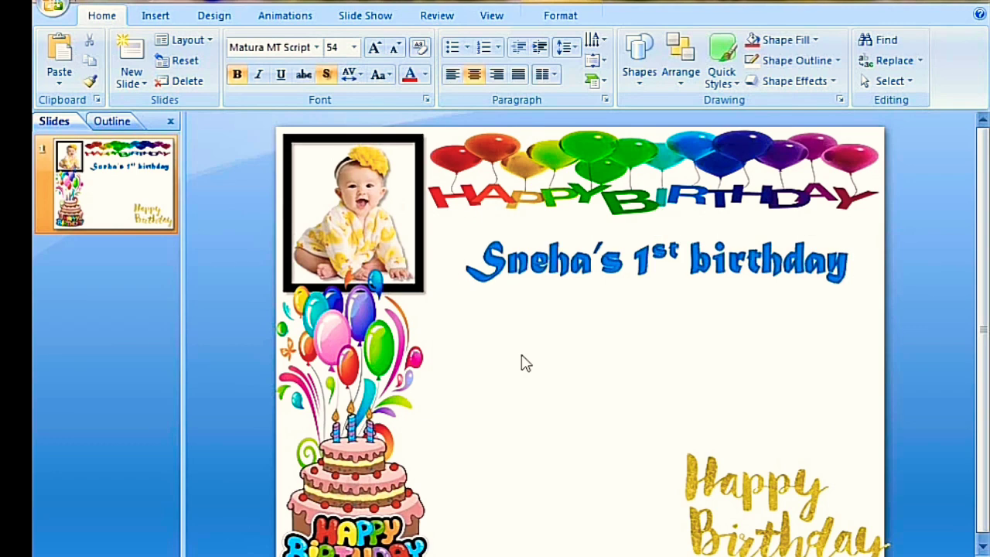
left_click(525, 364)
Insert a new WordArt in the grey gradient style below the birthday line and clear its placeholder text
left_click(157, 16)
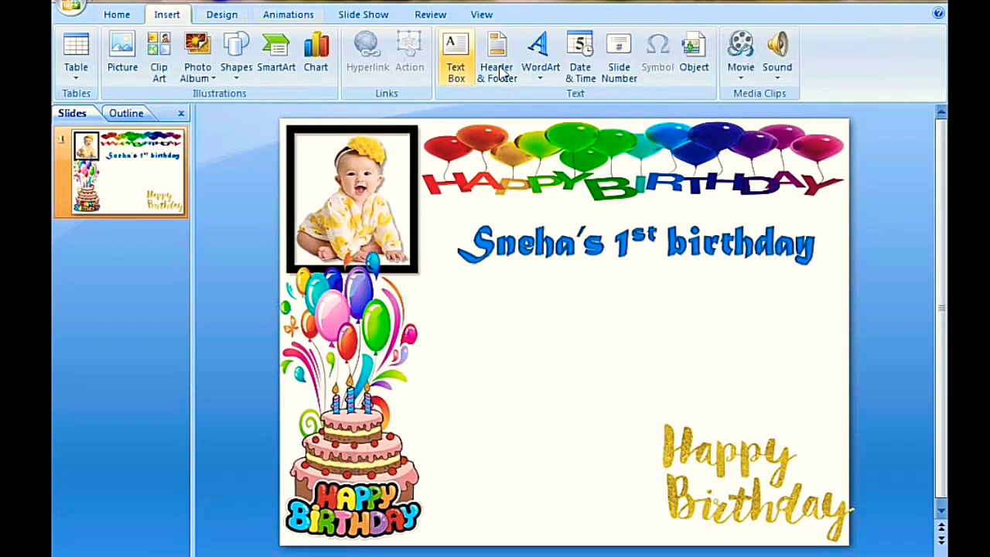
left_click(541, 53)
left_click(648, 213)
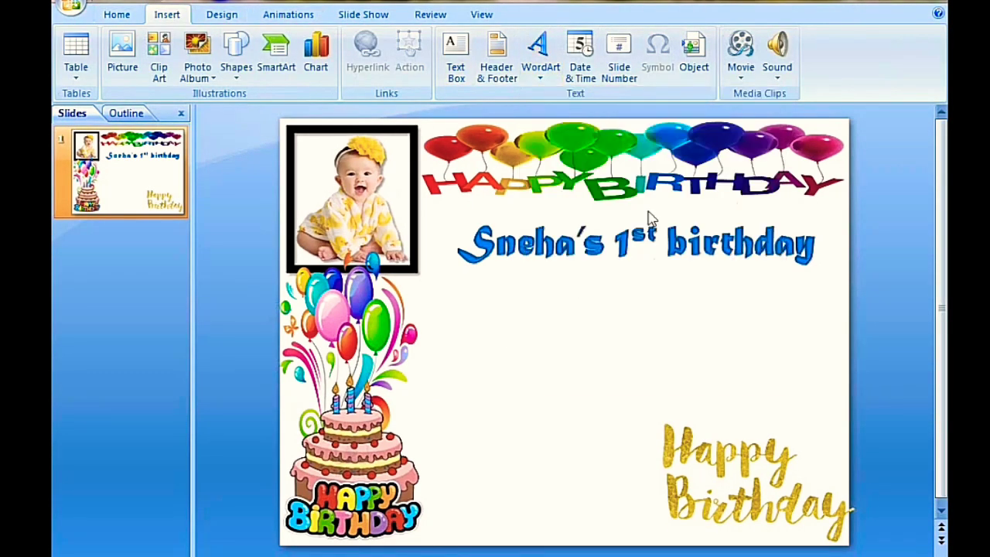
key("End")
key("BackSpace")
key("BackSpace")
key("BackSpace")
key("BackSpace")
key("BackSpace")
key("BackSpace")
key("BackSpace")
key("BackSpace")
key("BackSpace")
key("BackSpace")
key("BackSpace")
key("BackSpace")
key("BackSpace")
key("BackSpace")
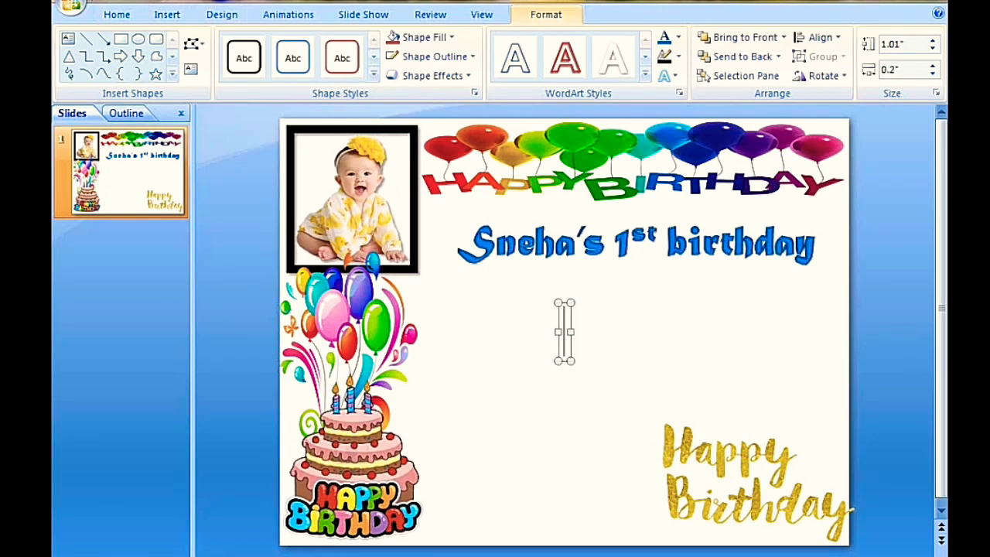
Enter "On Sunday 26th nov 2019" as the text of the grey WordArt
type("on sund")
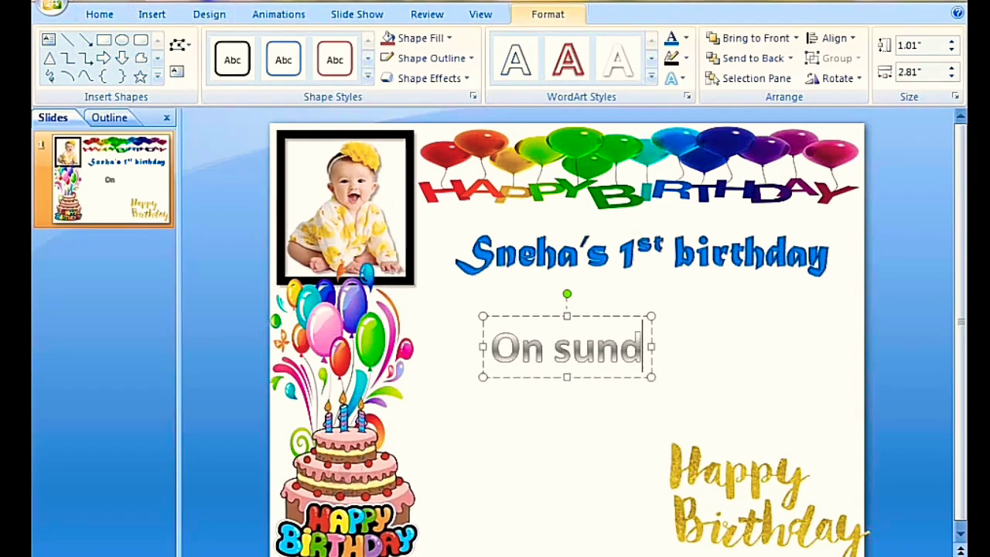
type("ay ")
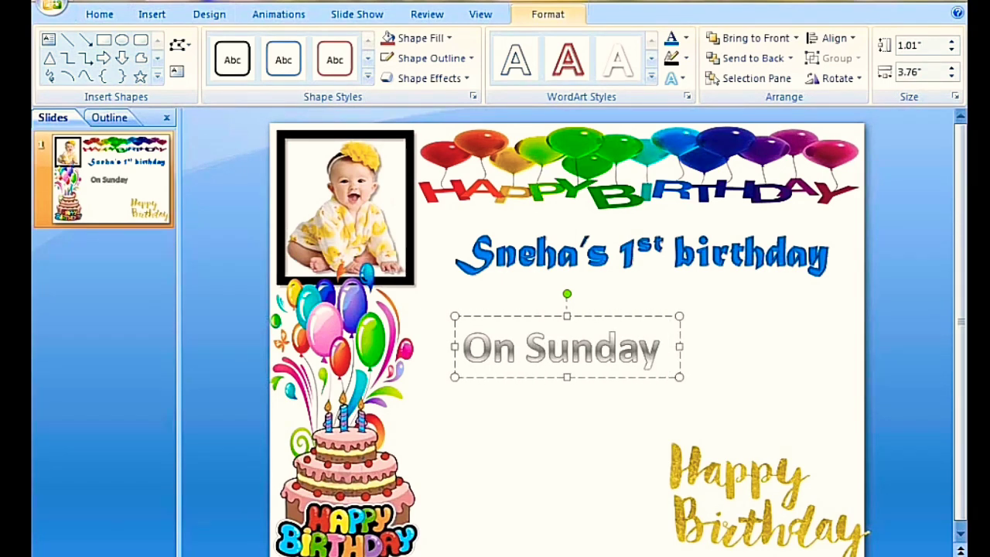
type("26th ")
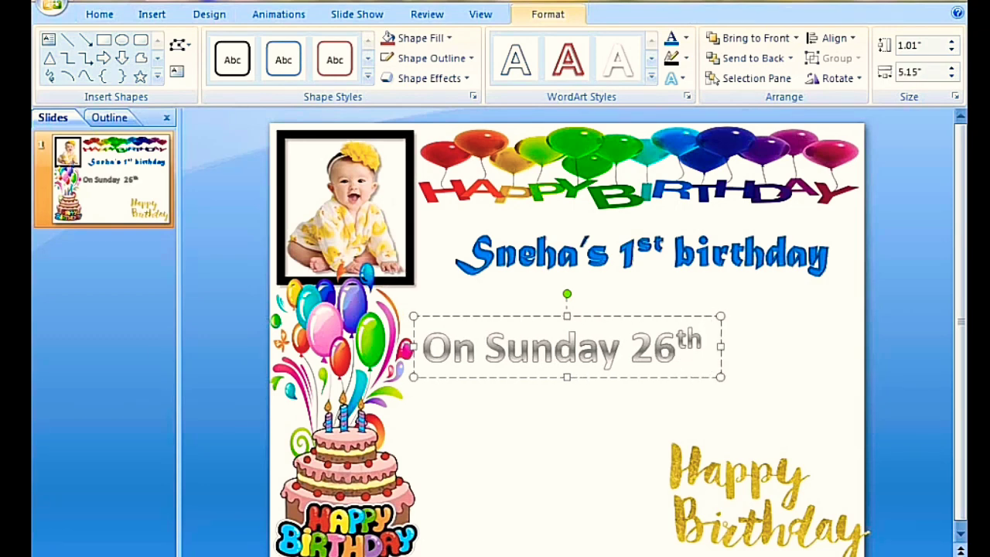
type("n")
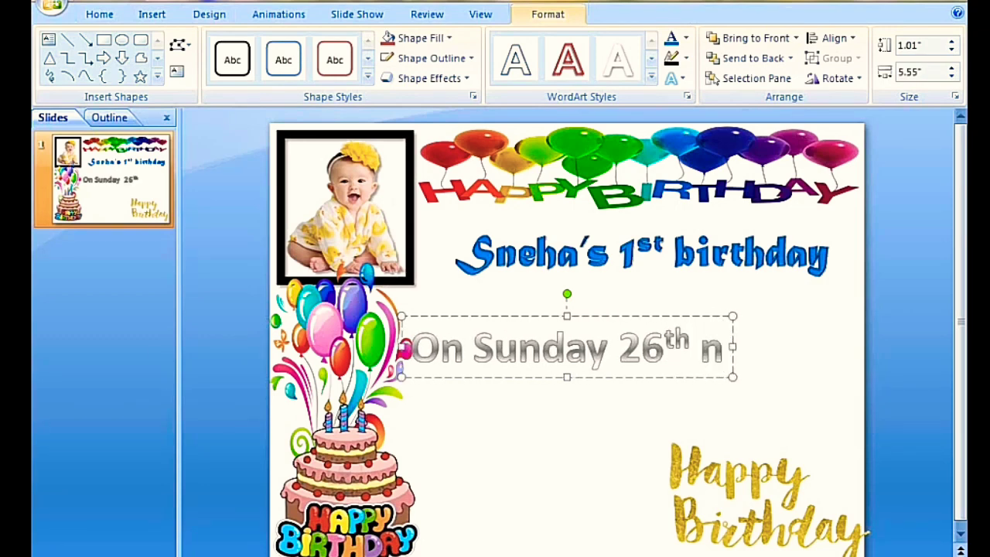
type("ov")
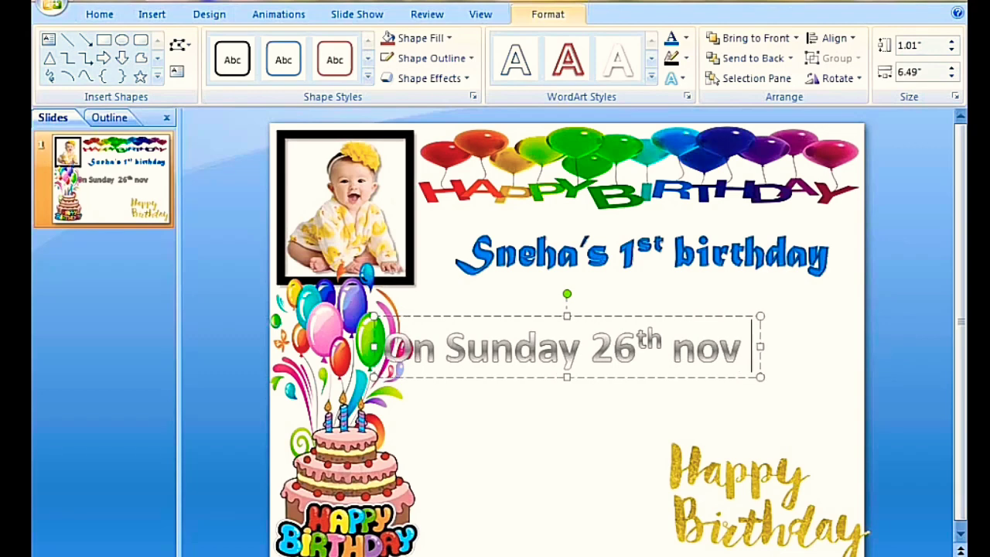
type(" 2019")
Move the date WordArt directly below the birthday line and resize it to about 8.33" wide so the date fits on one line
left_click_drag(562, 316, 609, 284)
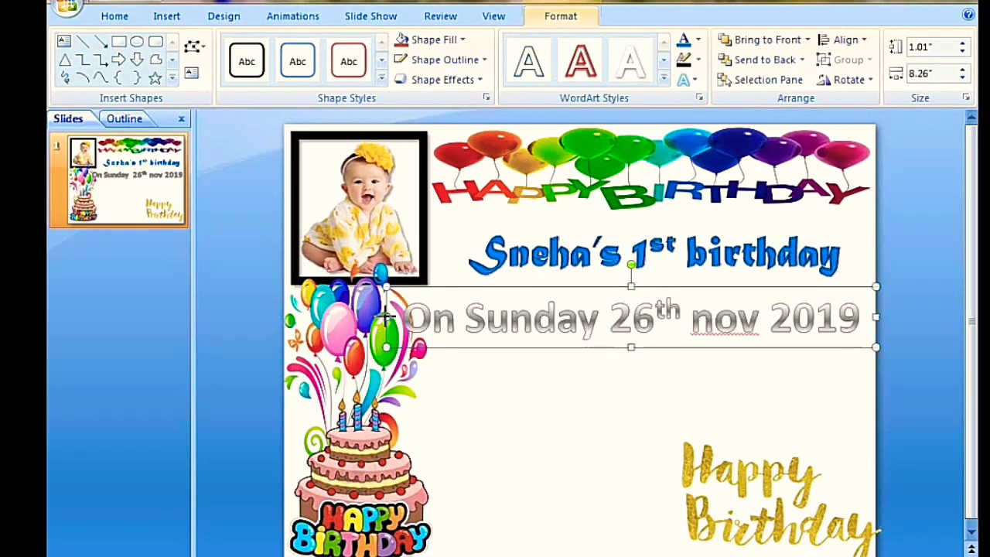
left_click_drag(386, 318, 412, 319)
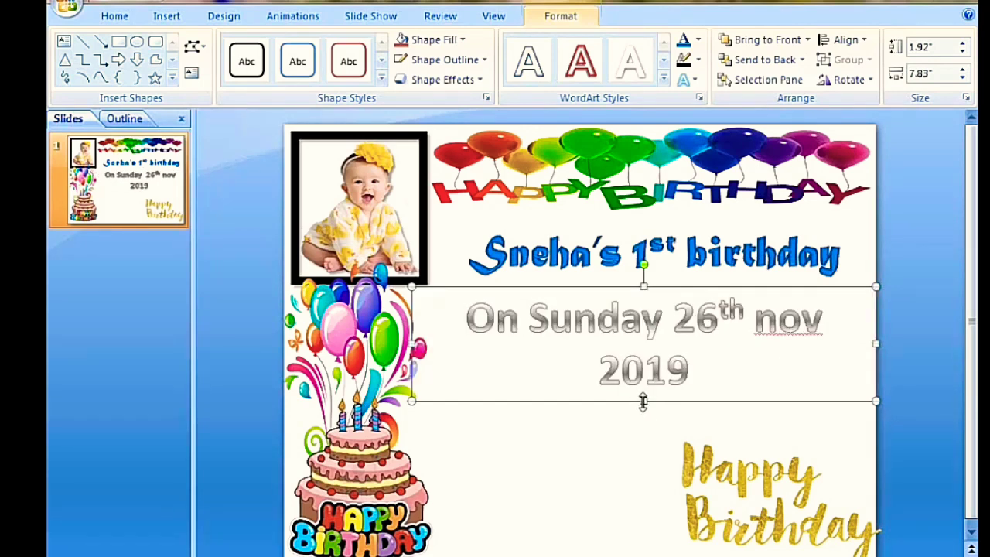
left_click_drag(420, 350, 382, 345)
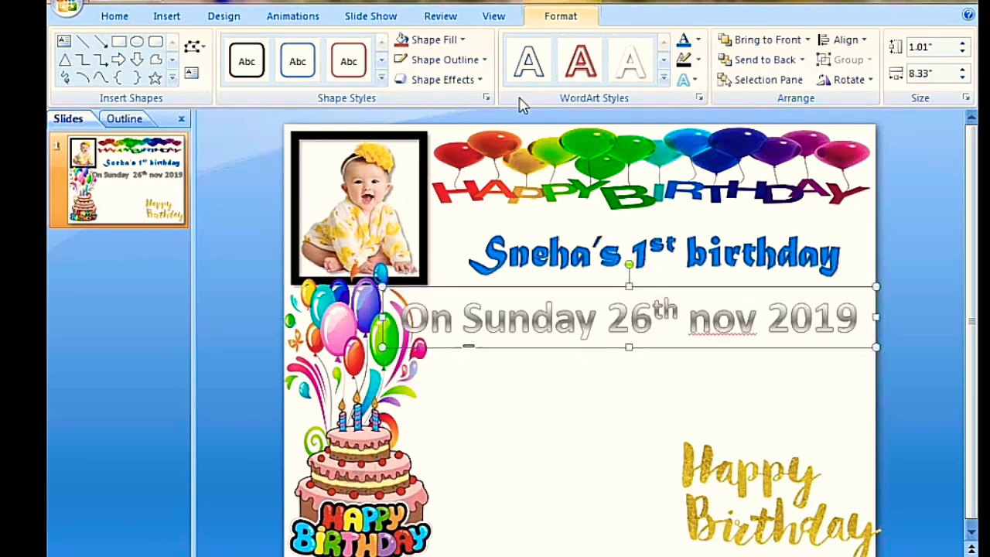
Apply the second bevel preset of the first row to the date WordArt's text
left_click(664, 78)
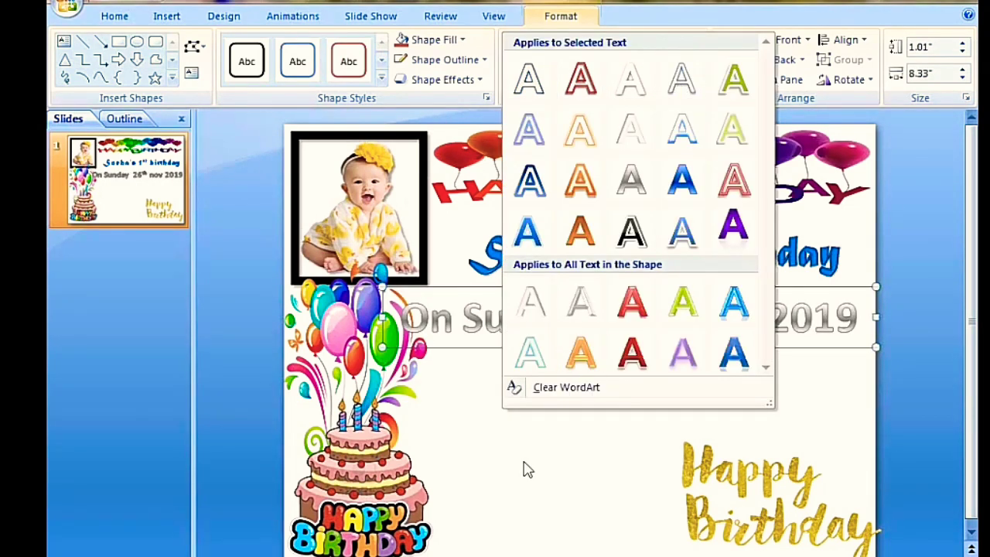
key("Escape")
left_click(684, 80)
mouse_move(725, 242)
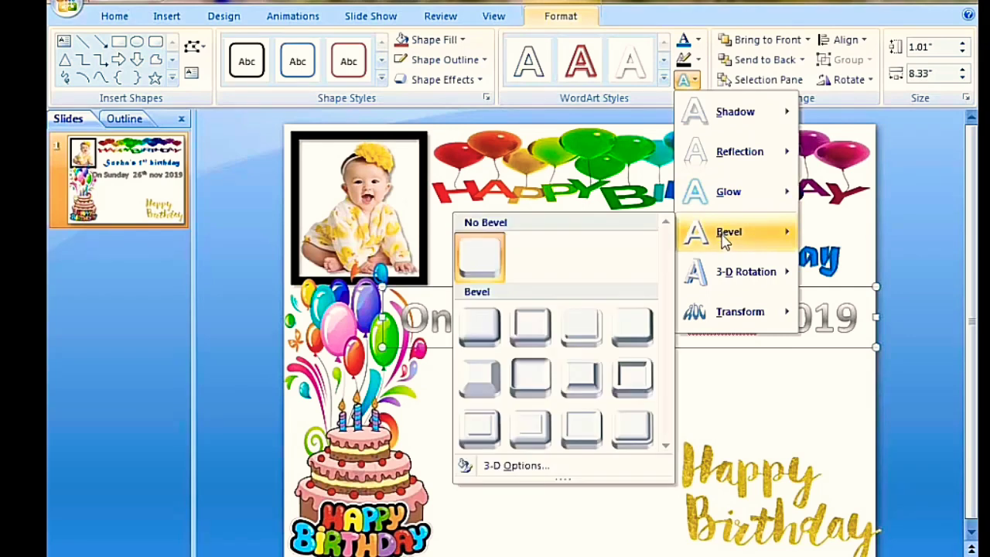
left_click(543, 329)
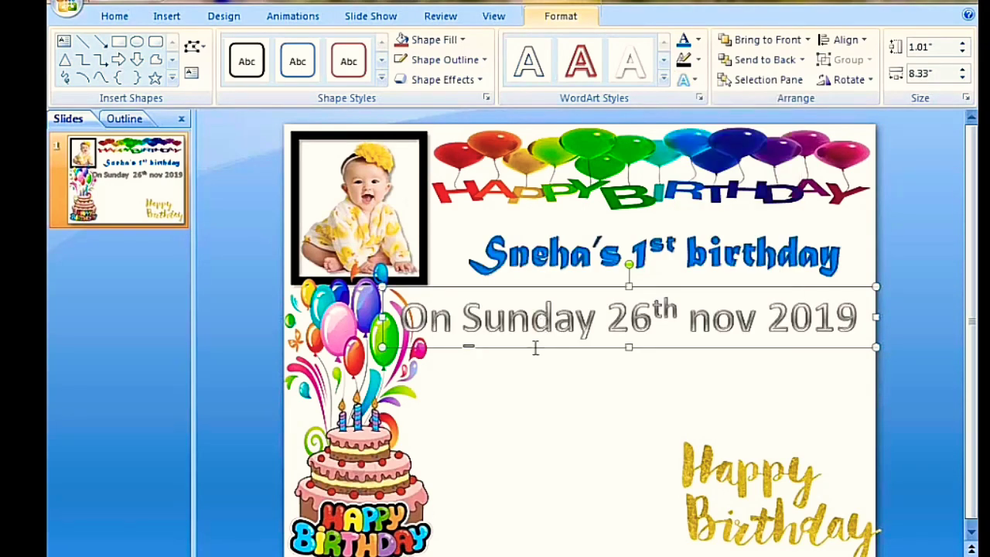
Add a light turquoise glow to the date WordArt's text and deselect it
left_click(696, 84)
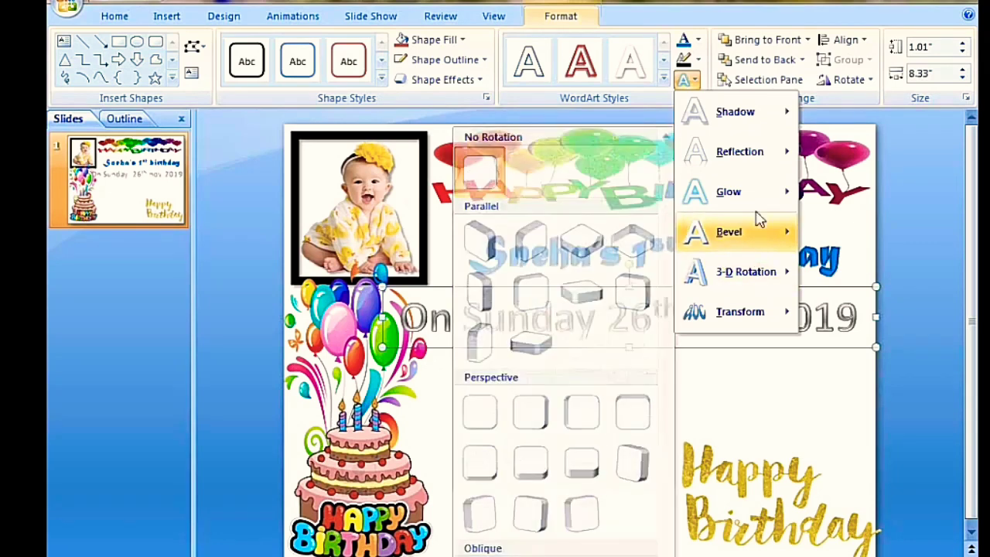
left_click(596, 316)
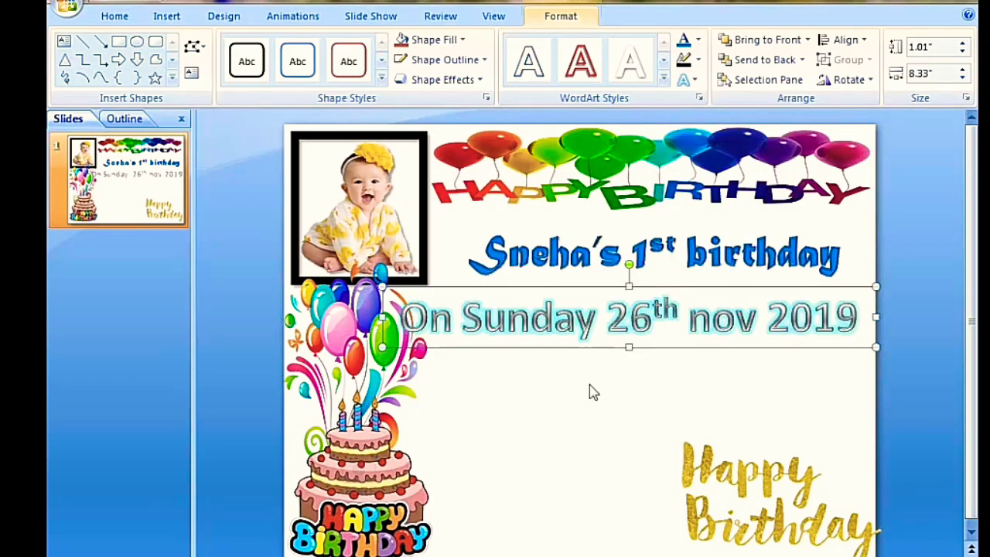
left_click(499, 369)
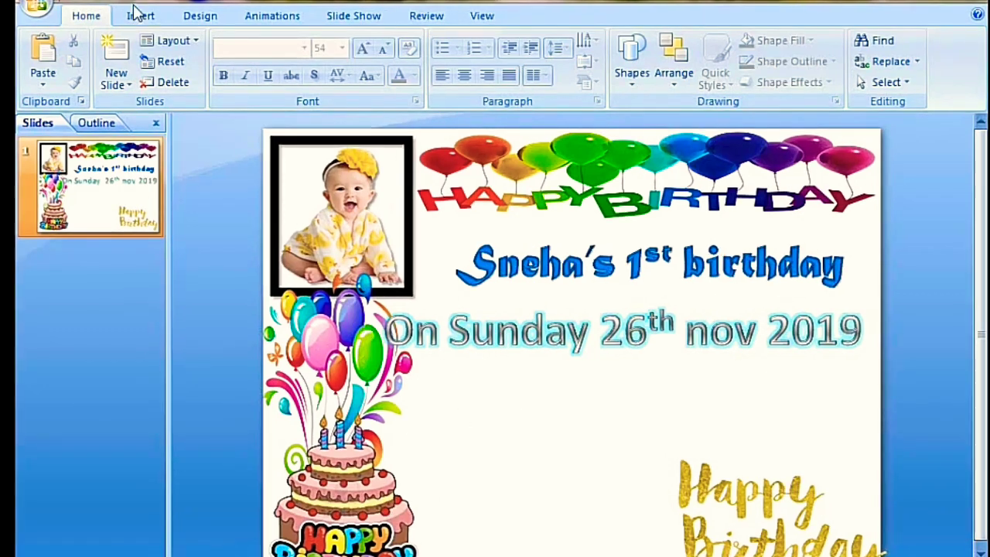
Insert a black WordArt with white outline below the date, clear its placeholder text and set its font size to 36
left_click(166, 16)
left_click(556, 59)
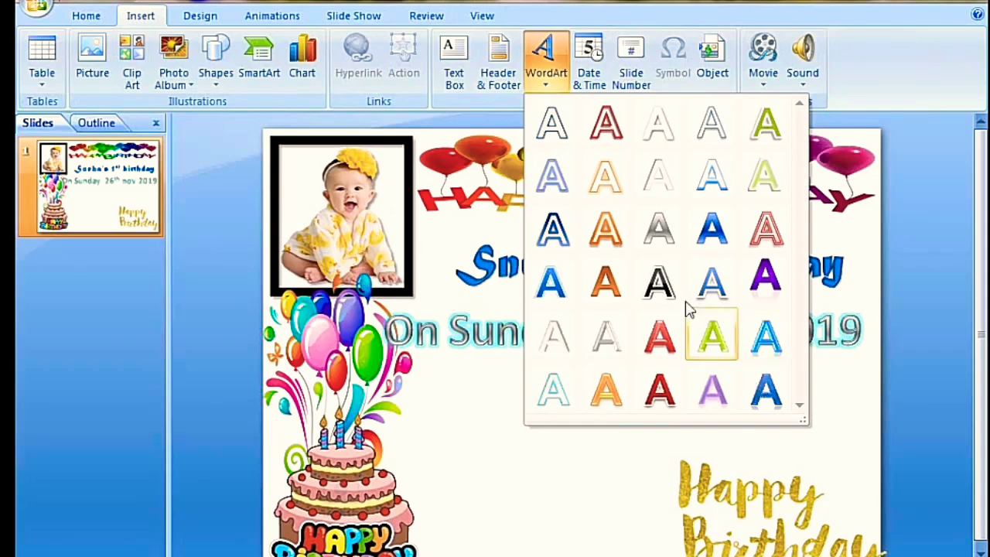
left_click(663, 296)
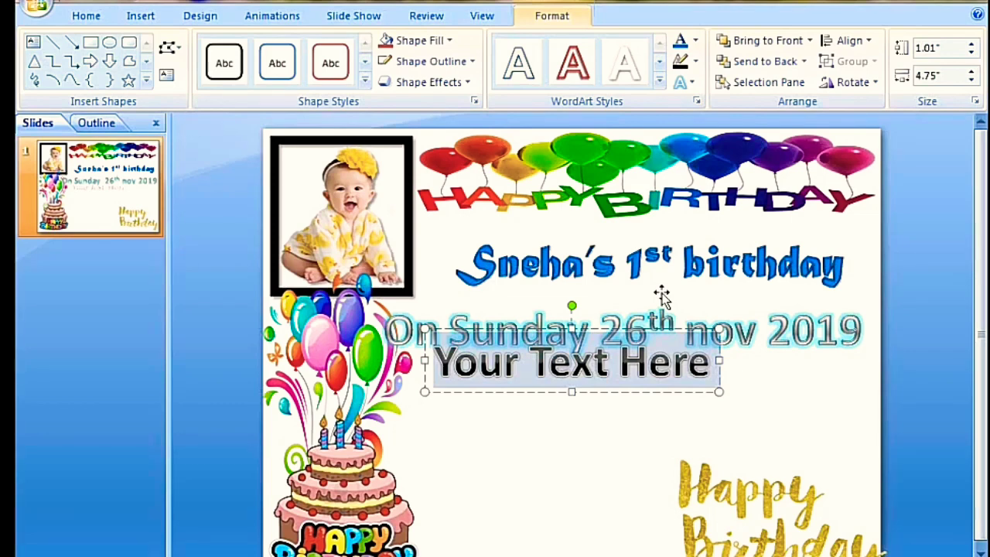
key("Delete")
left_click_drag(564, 379, 564, 372)
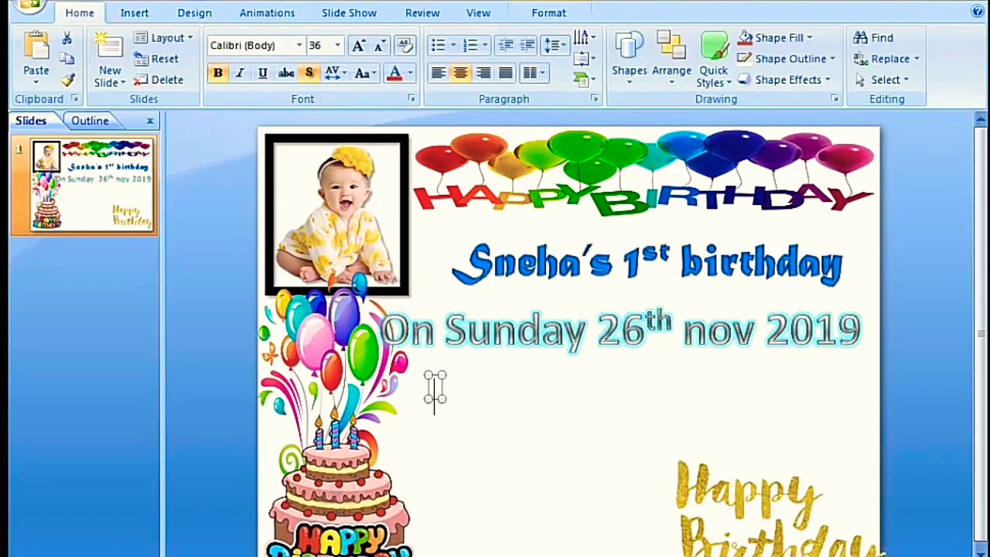
Enter the message "Dearfriends, without you everything seems Slow and boring . Plz be the part of my birthday party to make it intresting !"
type("d")
key("BackSpace")
type("Dearfr")
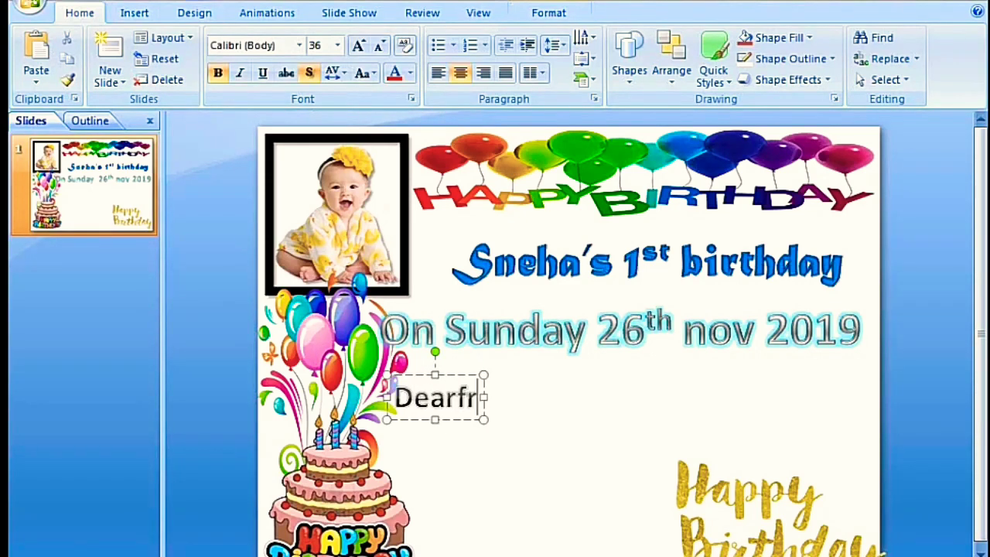
type("iends, without you everything seems")
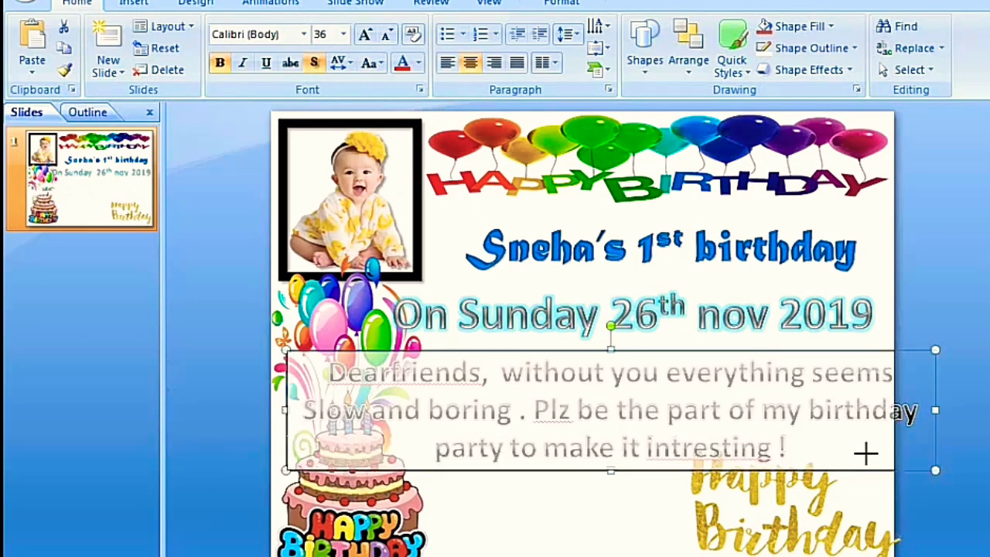
Narrow the invitation message box to fit within the slide and reduce its text to font size 28
left_click_drag(920, 429, 818, 429)
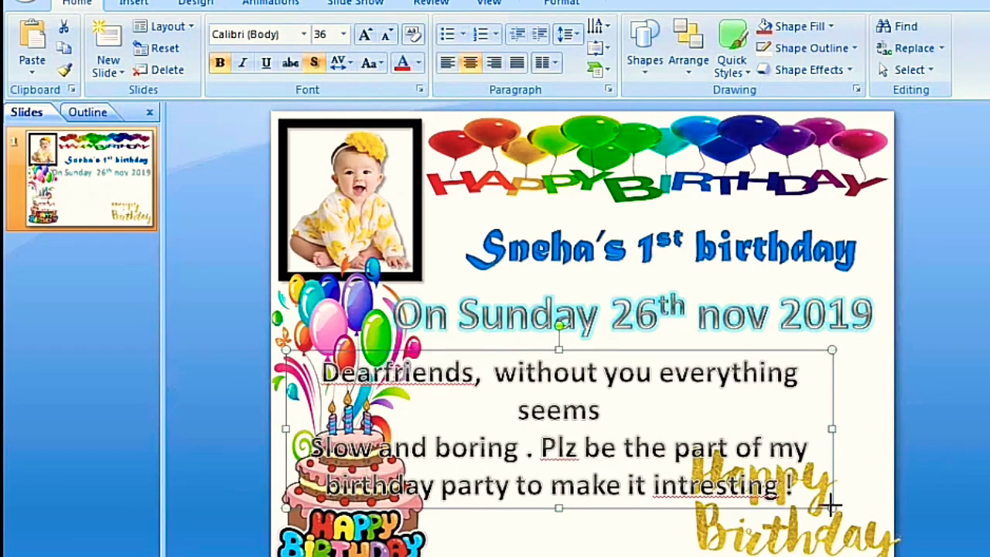
left_click_drag(830, 505, 868, 469)
left_click_drag(296, 370, 771, 454)
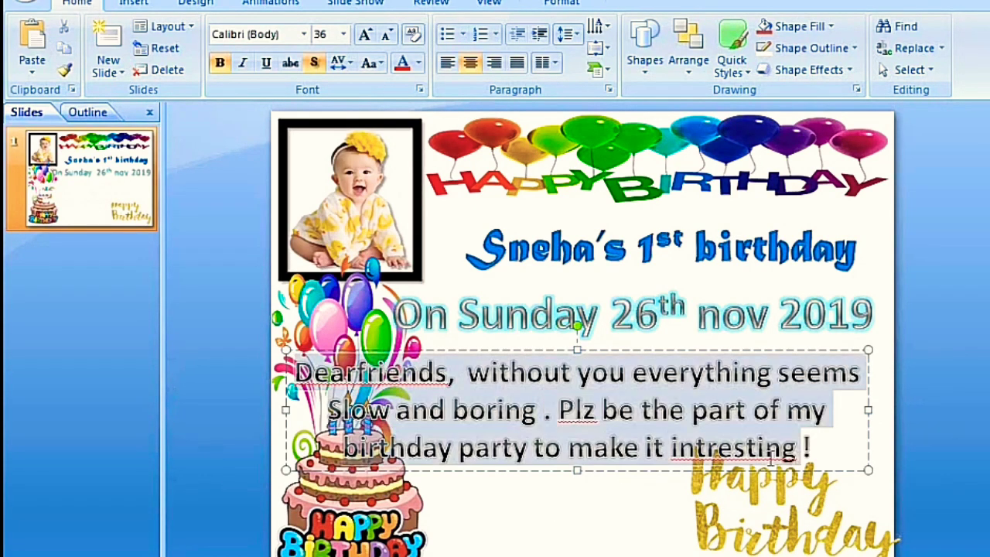
key("ctrl+shift+comma")
key("ctrl+shift+comma")
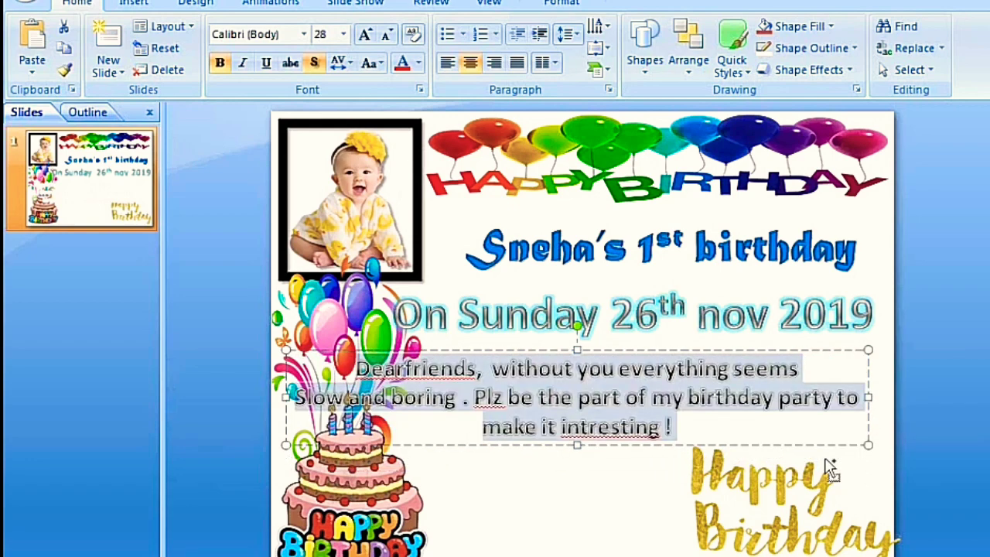
Set the invitation message's font size to 24
key("ctrl+shift+comma")
key("ctrl+shift+comma")
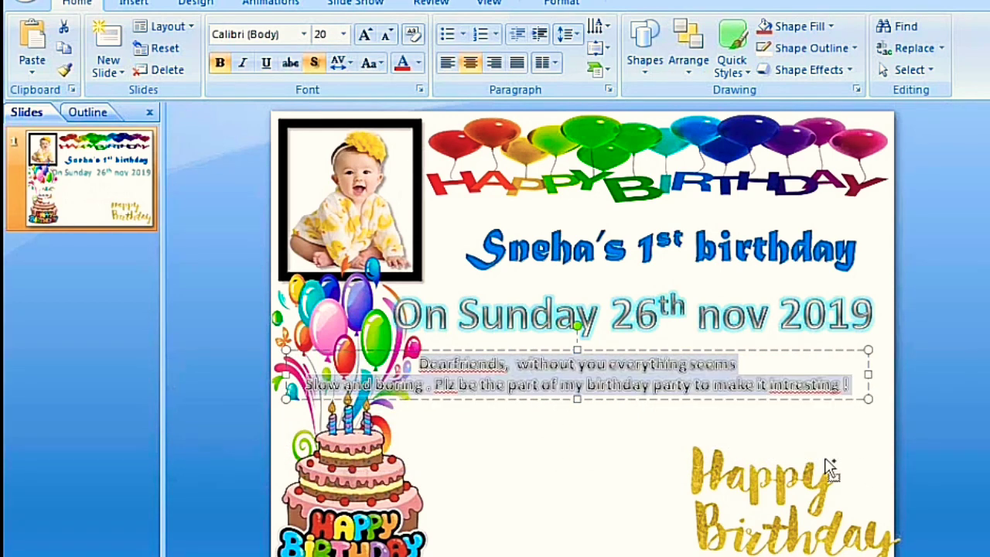
key("ctrl+shift+period")
Narrow the invitation message box to 7" and give its text a dark blue, all-caps WordArt style with reflection
left_click_drag(870, 390, 538, 388)
left_click(819, 397)
left_click(810, 390)
left_click_drag(535, 350, 633, 350)
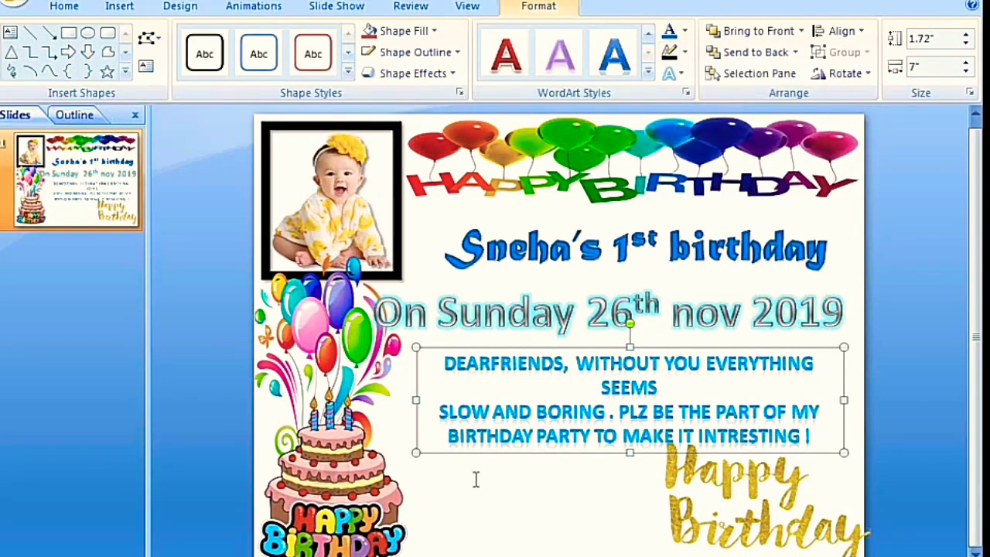
left_click(477, 480)
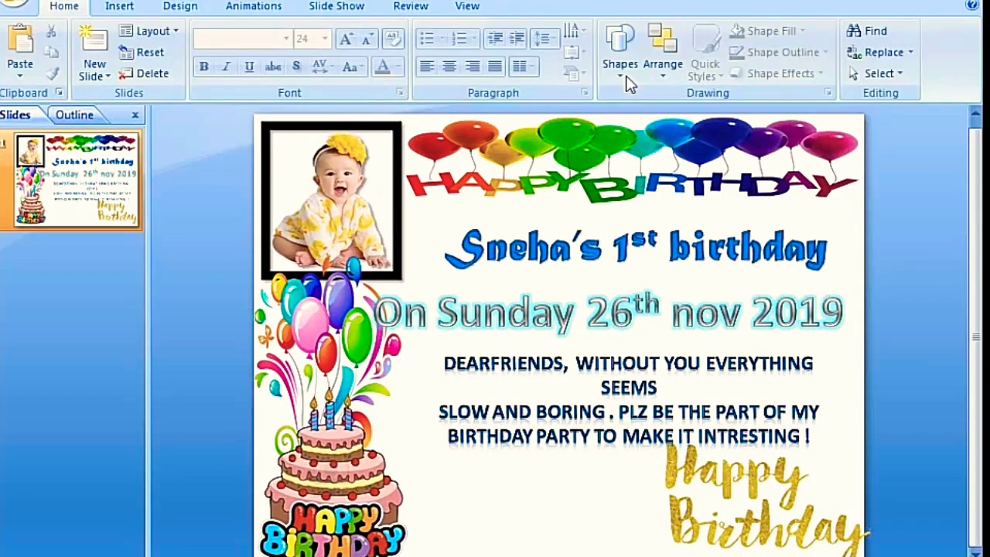
Shift the invitation message slightly up and to the left beneath the date, then deselect it
left_click(617, 369)
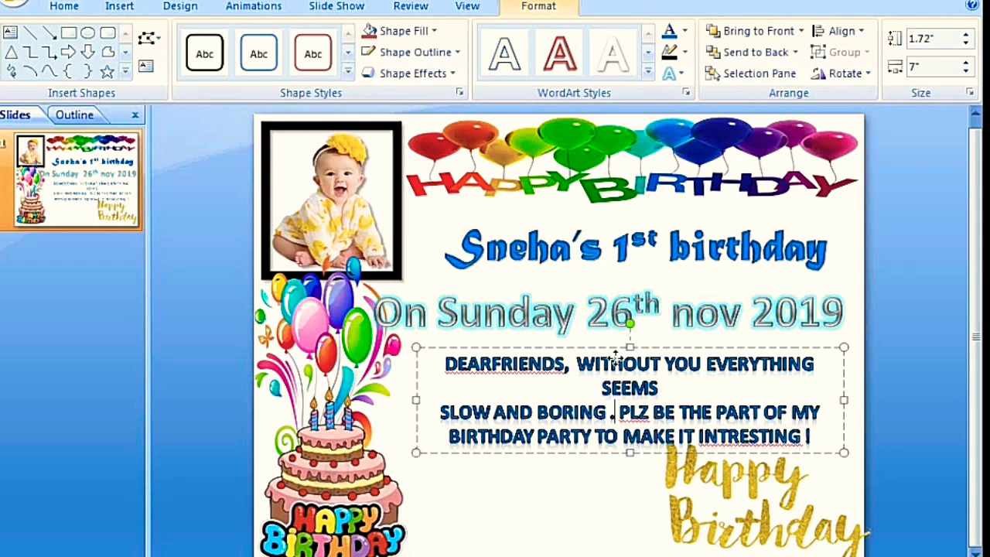
left_click_drag(606, 343, 595, 336)
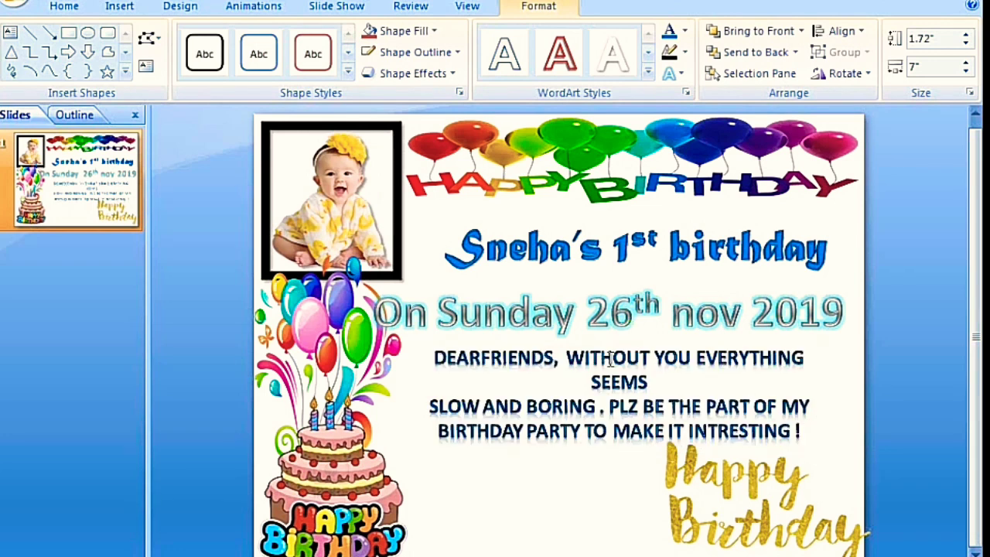
key("Escape")
Insert the picture Happy-Birthday-Text-PNG-File from the Sample Pictures folder
left_click(119, 5)
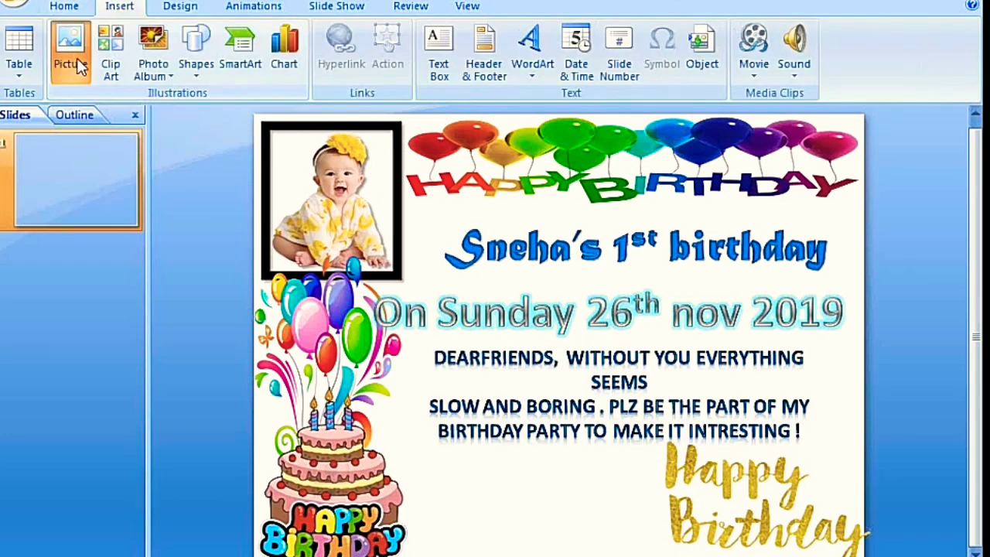
left_click(80, 67)
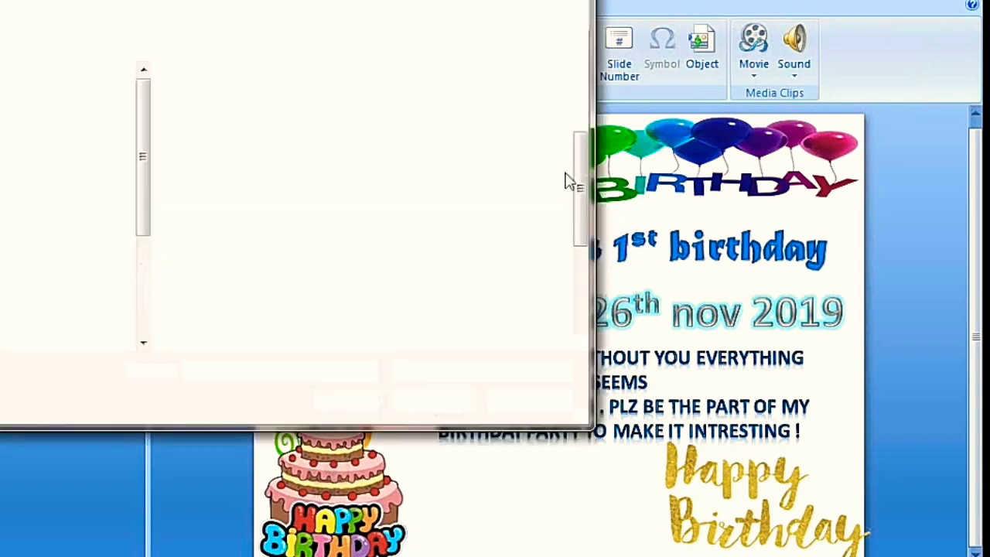
scroll(582, 185, "down", 2)
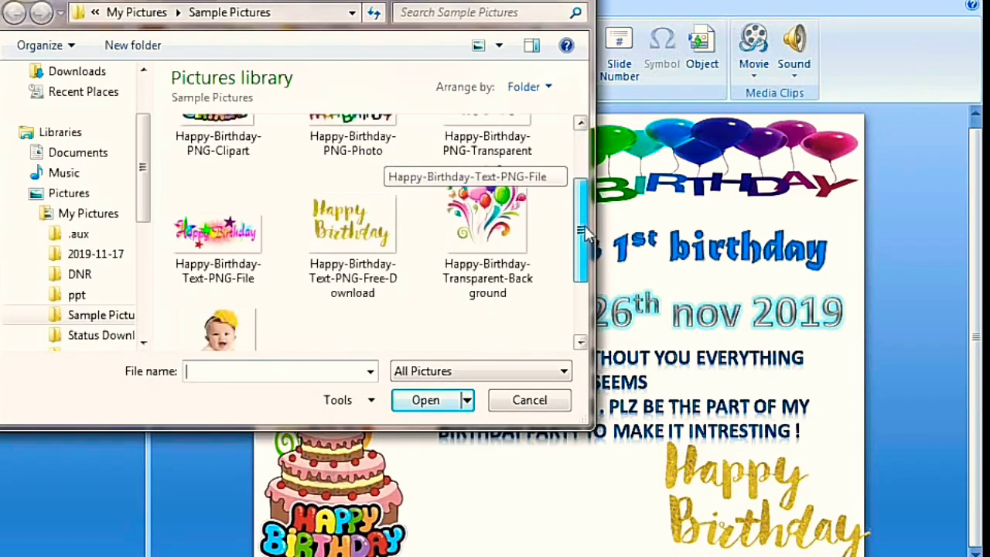
left_click(259, 226)
left_click(425, 401)
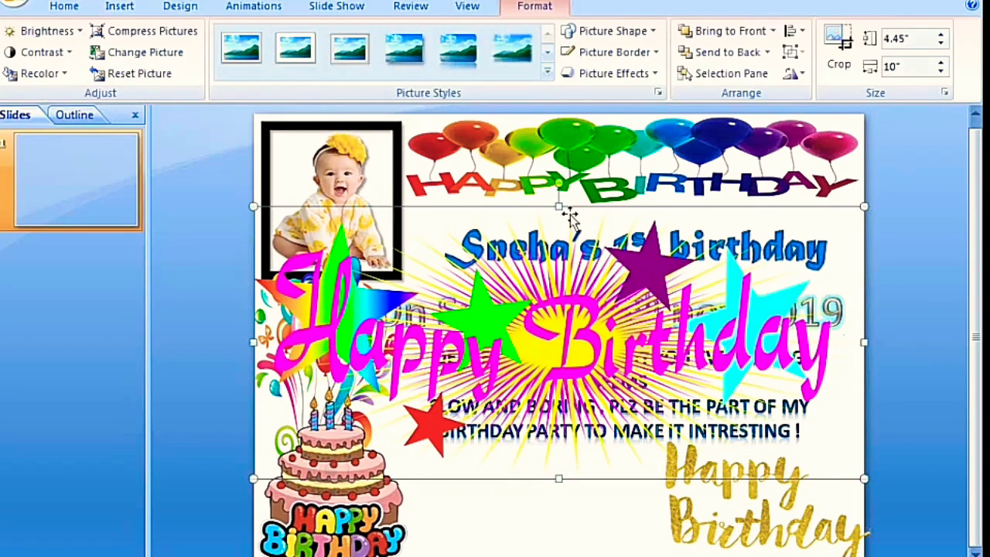
Shrink the star-decorated Happy Birthday picture to 1.14" by 3.67" and place it between the cake and the gold lettering at the slide's lower edge
left_click_drag(864, 341, 632, 341)
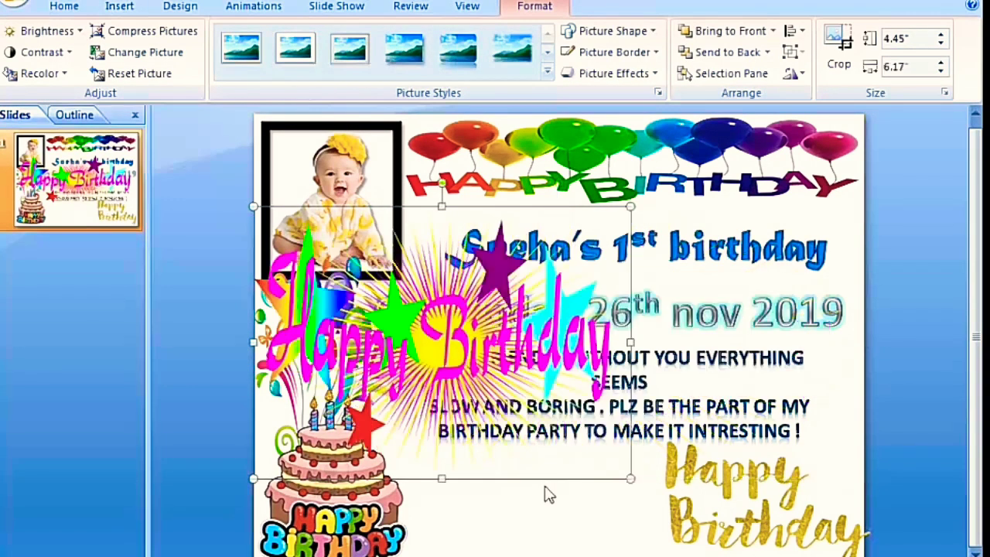
left_click_drag(438, 478, 464, 276)
left_click_drag(470, 242, 525, 532)
left_click_drag(331, 537, 418, 541)
left_click_drag(705, 533, 641, 535)
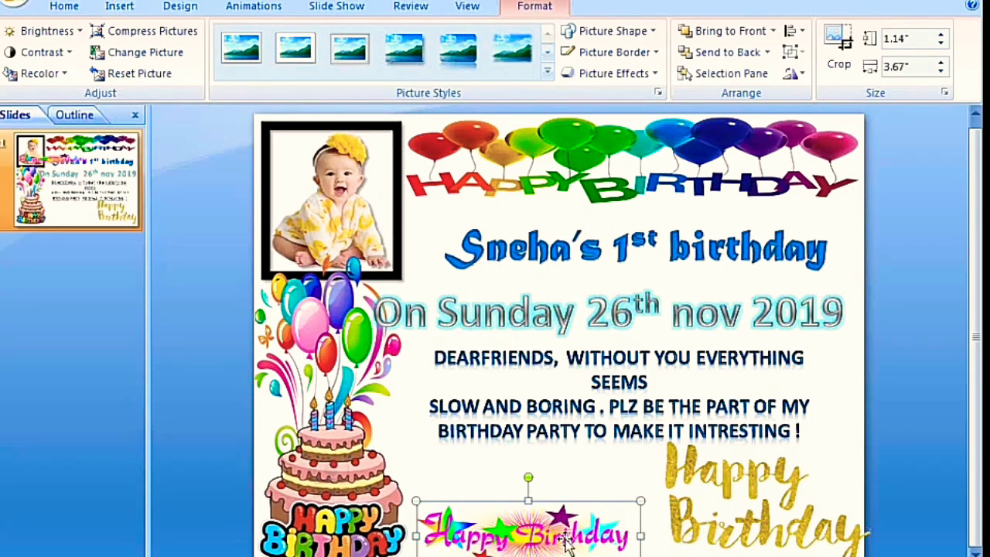
left_click_drag(546, 532, 565, 532)
left_click(622, 479)
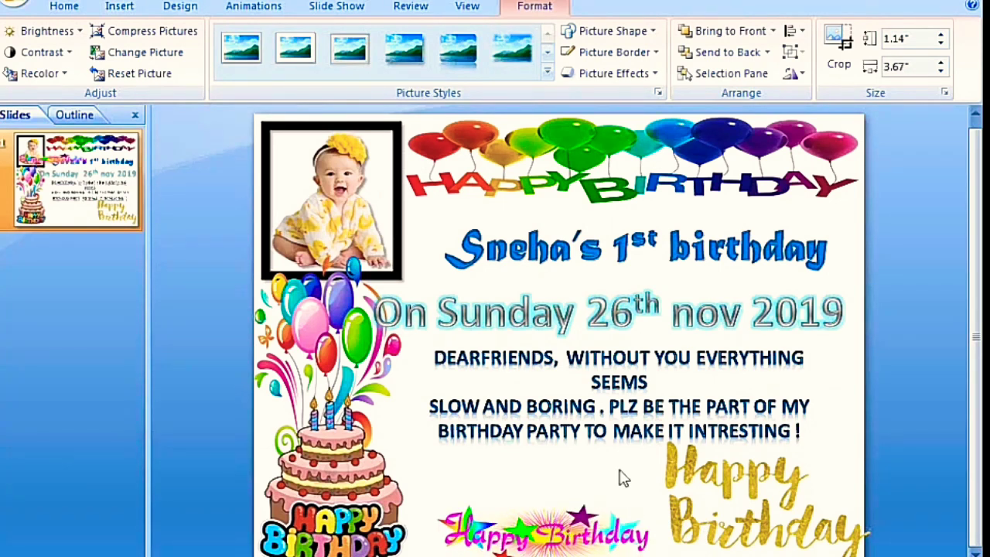
Draw a blue Frame shape around the whole slide as a border and deselect it
left_click(120, 7)
left_click(197, 48)
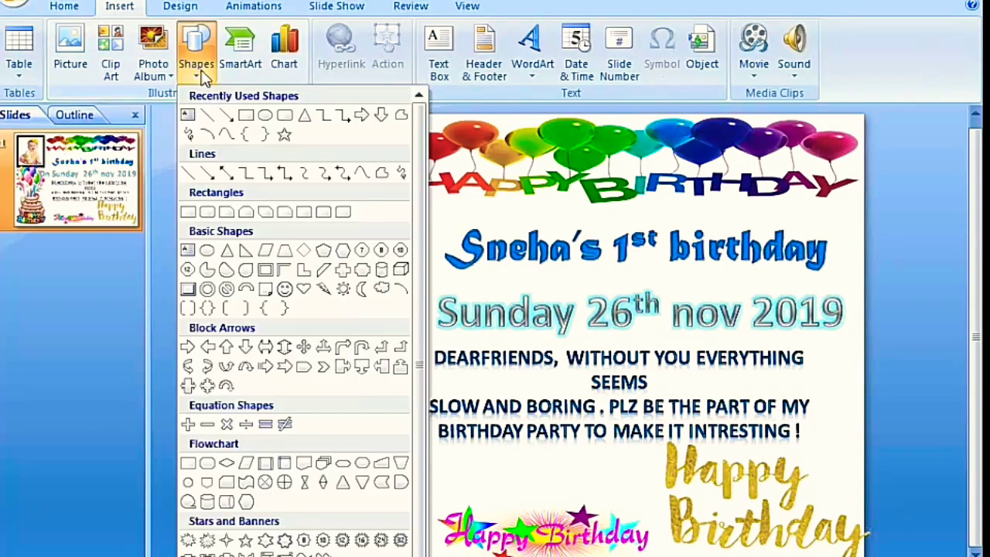
left_click(265, 271)
left_click_drag(256, 114, 865, 556)
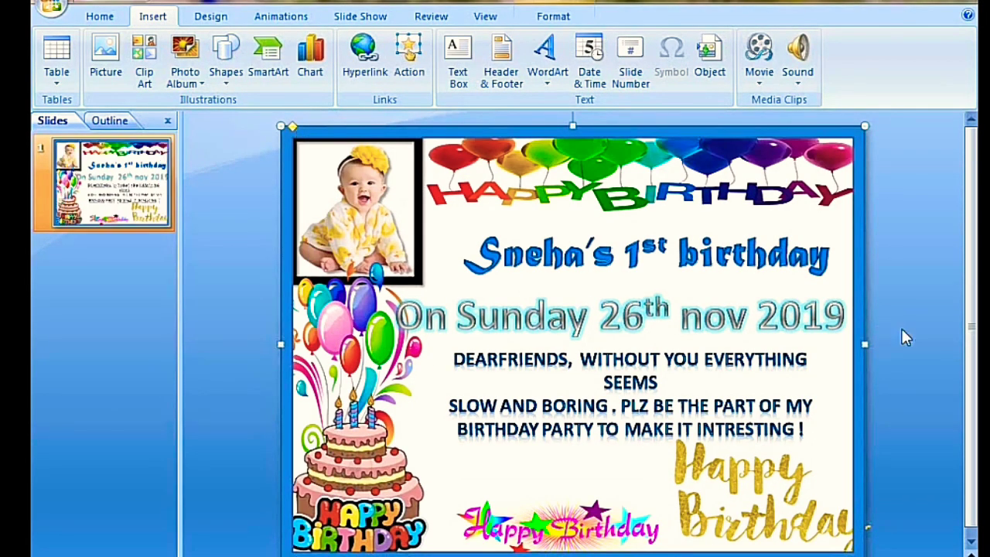
left_click(902, 335)
Move the balloon Happy Birthday banner down and the gold Happy Birthday lettering left so both sit inside the border
left_click(666, 197)
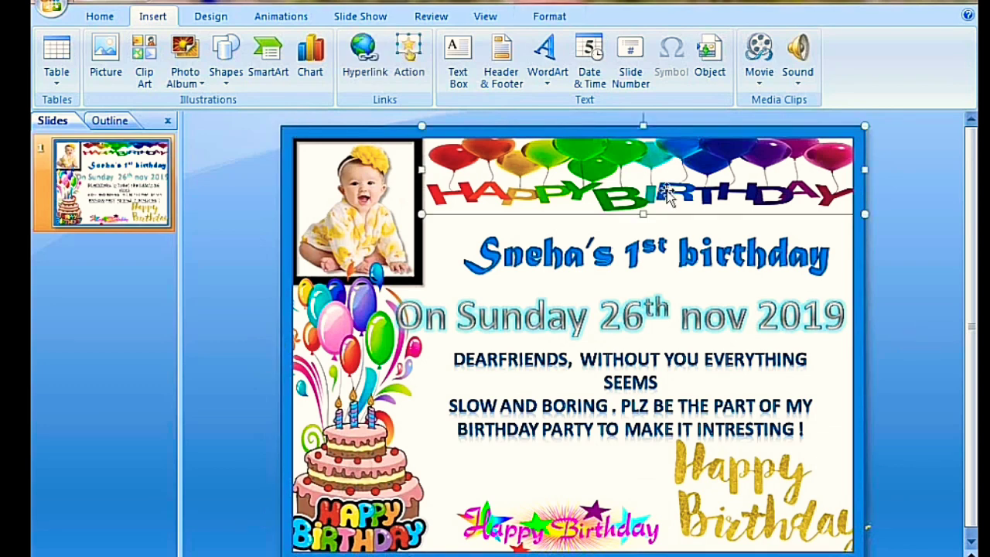
left_click_drag(661, 190, 662, 204)
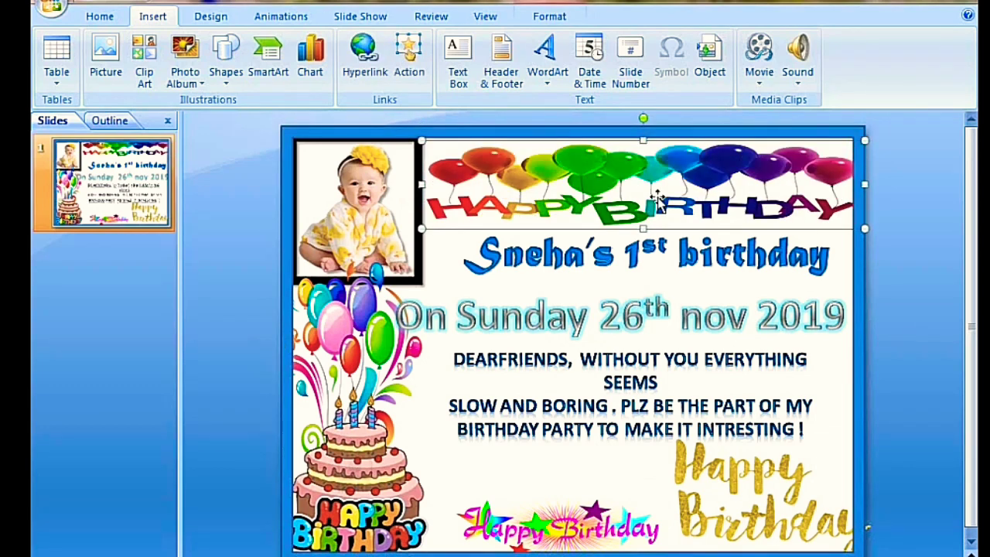
left_click(776, 504)
left_click_drag(775, 505, 766, 508)
scroll(573, 341, "down", 1)
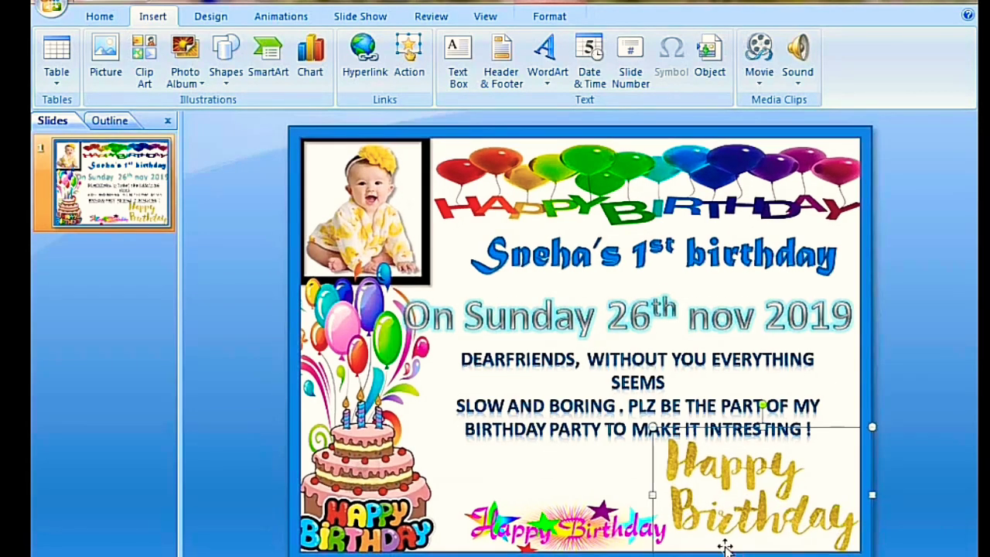
Move the birthday cake picture slightly right to clear the border, then deselect it
left_click(373, 507)
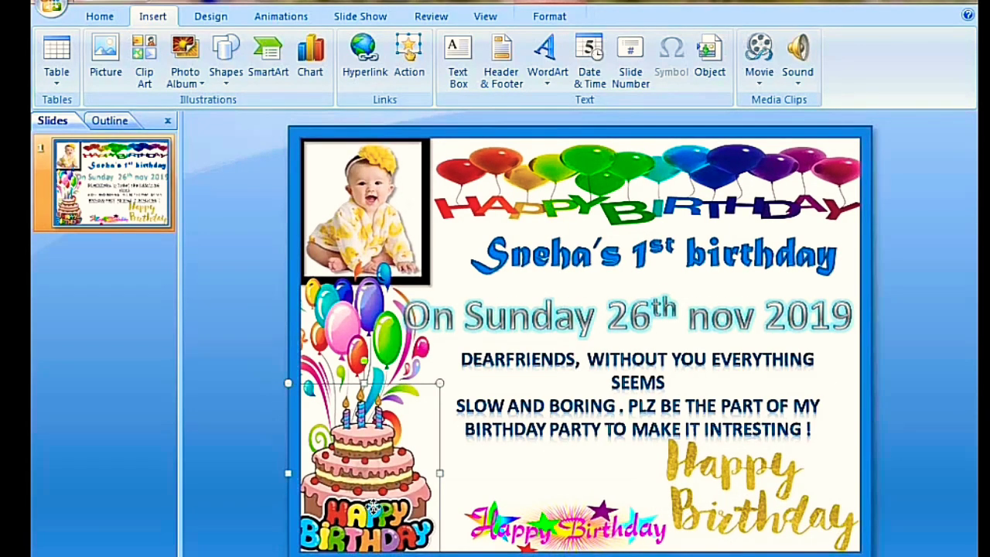
left_click_drag(386, 501, 403, 502)
left_click(490, 480)
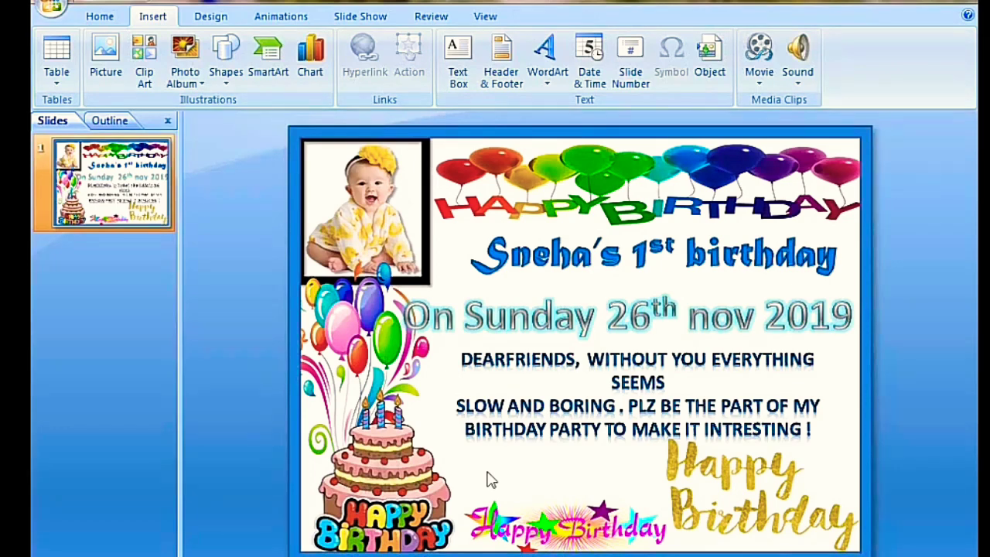